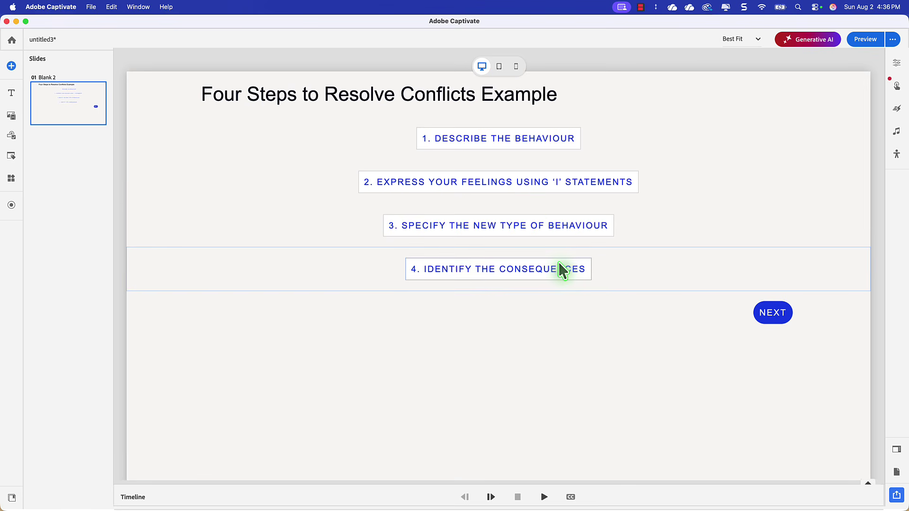
# - Disable the NEXT button on the slide during publish
pyautogui.click(620, 111)
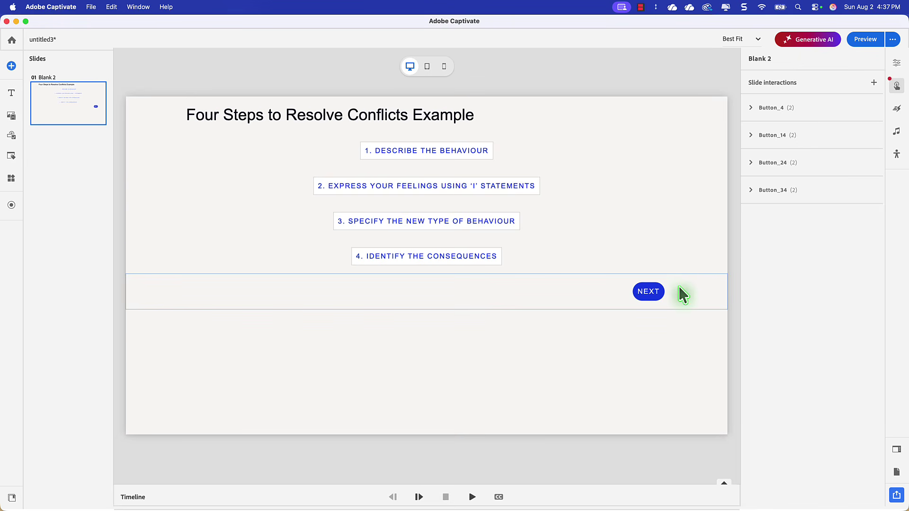
pyautogui.click(653, 299)
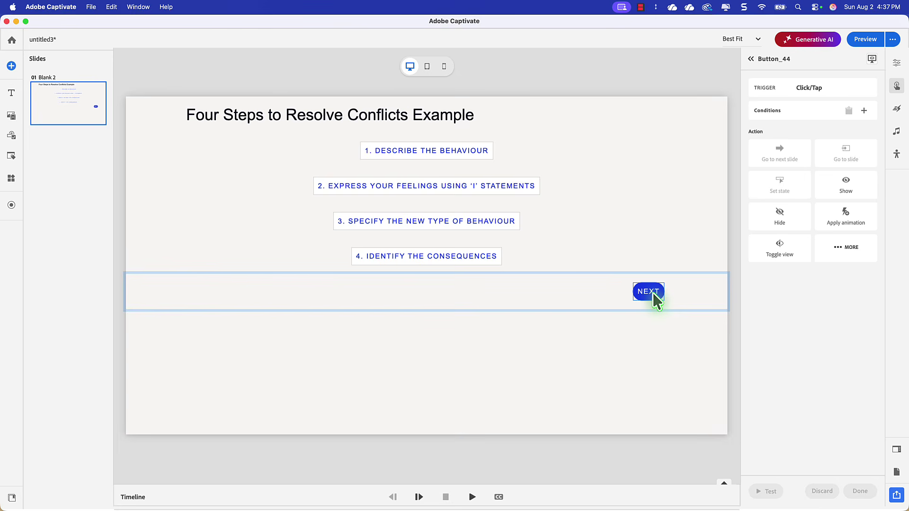
pyautogui.rightClick(656, 300)
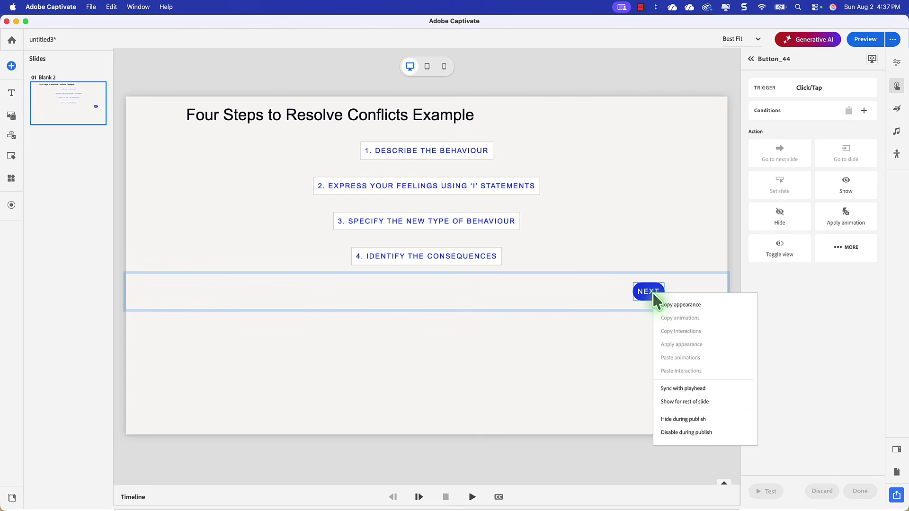
pyautogui.click(691, 432)
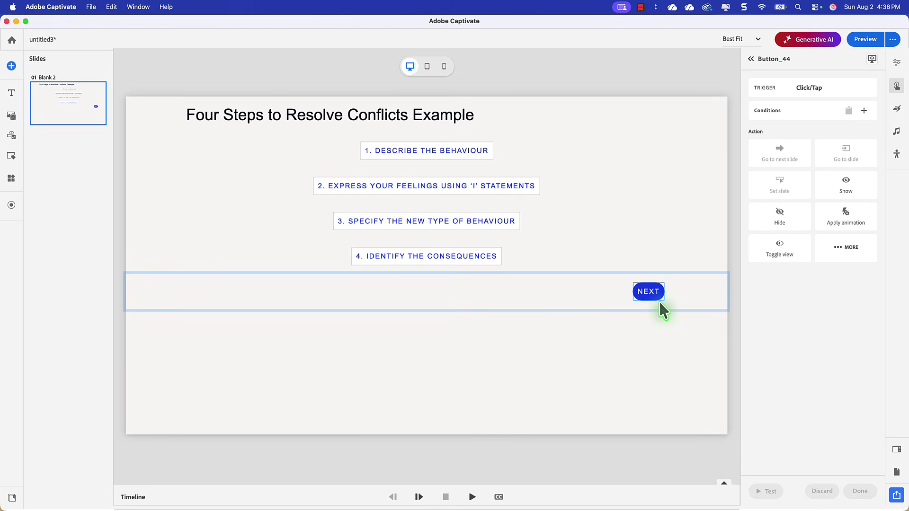
pyautogui.click(634, 83)
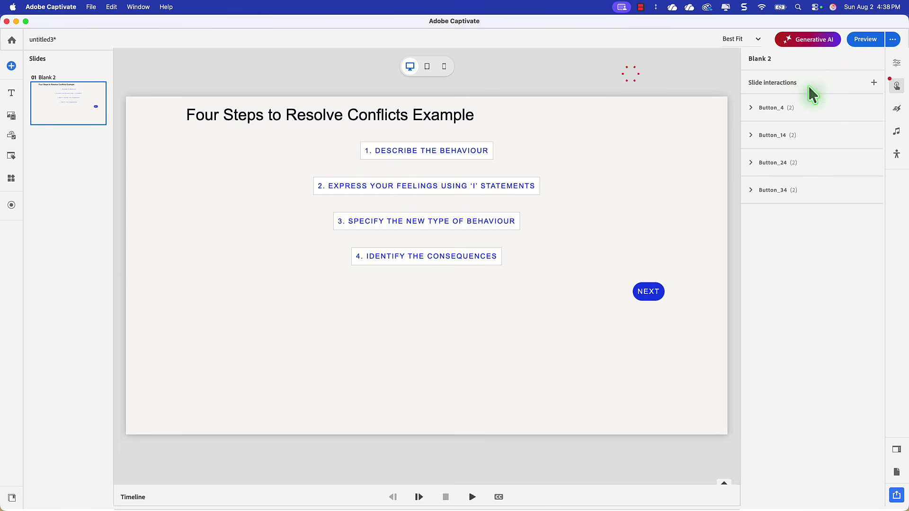
# - Add a slide interaction with the Objects clicked trigger, requiring all four numbered step buttons (Button_4, Button_14, Button_24 and Button_34)
pyautogui.click(874, 84)
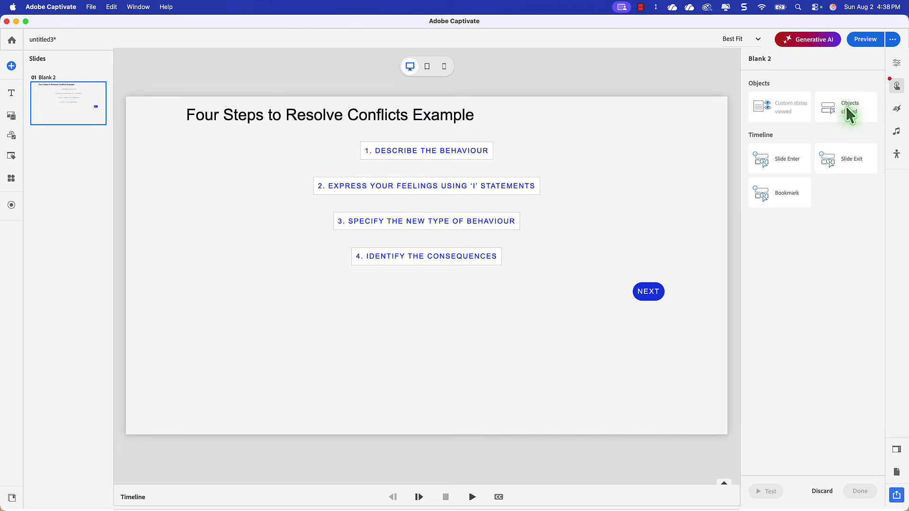
pyautogui.click(846, 106)
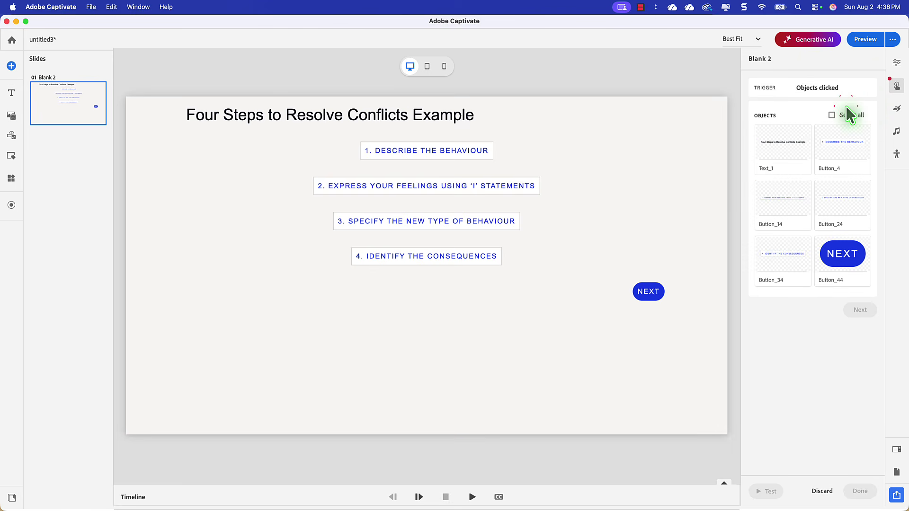
pyautogui.click(845, 146)
pyautogui.click(805, 201)
pyautogui.click(837, 202)
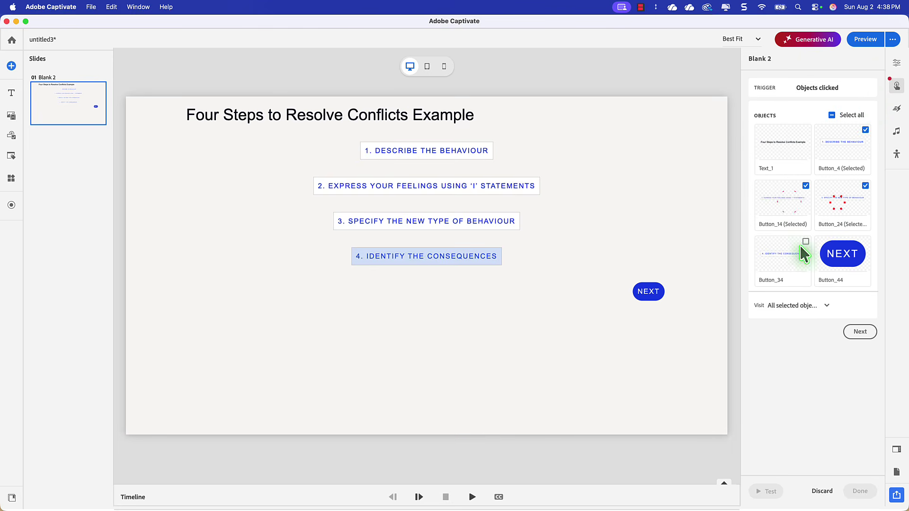
pyautogui.click(786, 251)
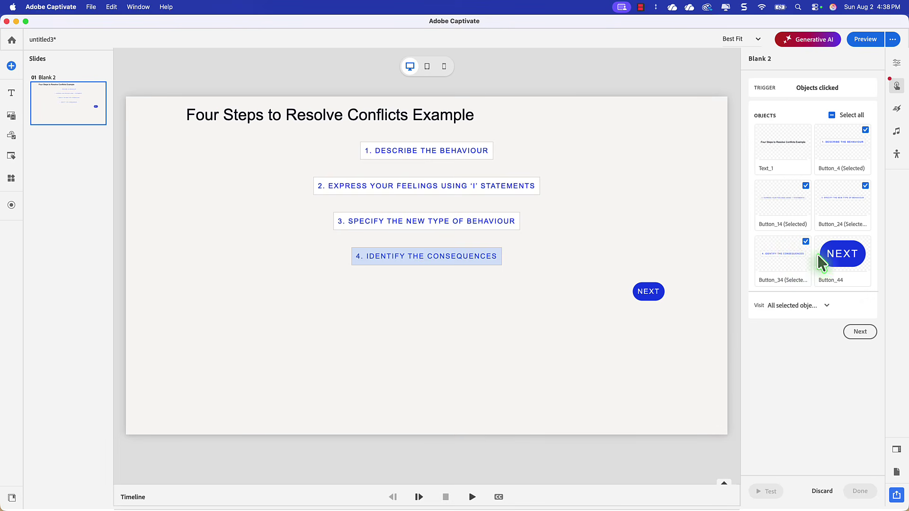
pyautogui.click(860, 331)
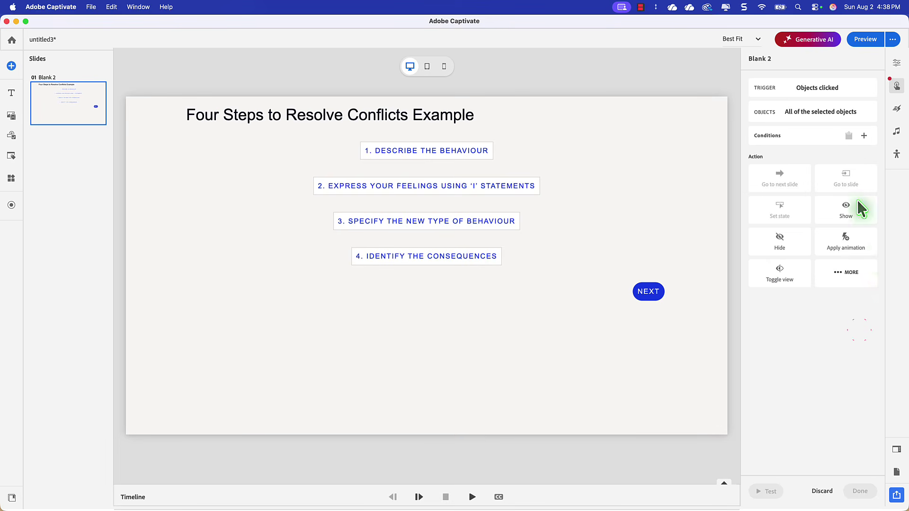
# - Give the interaction an Enable action targeting the NEXT button (Button_44) and save it
pyautogui.click(849, 274)
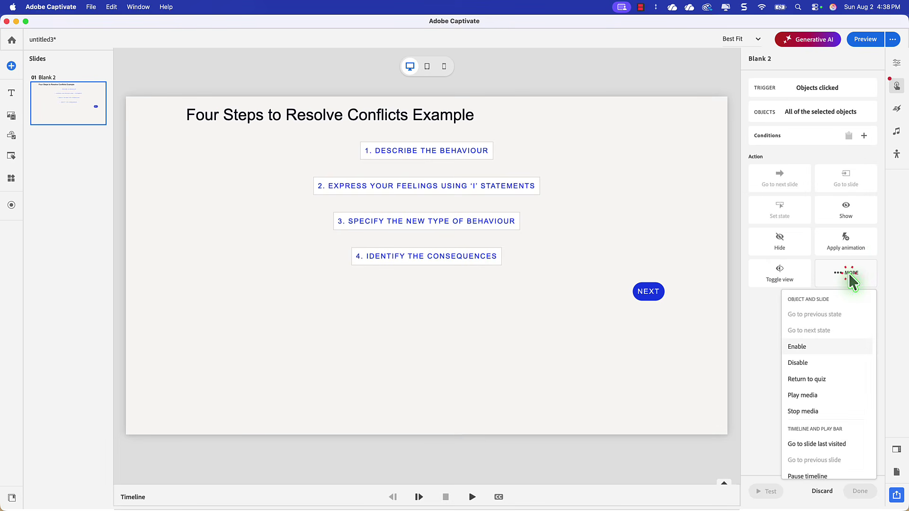
pyautogui.click(805, 346)
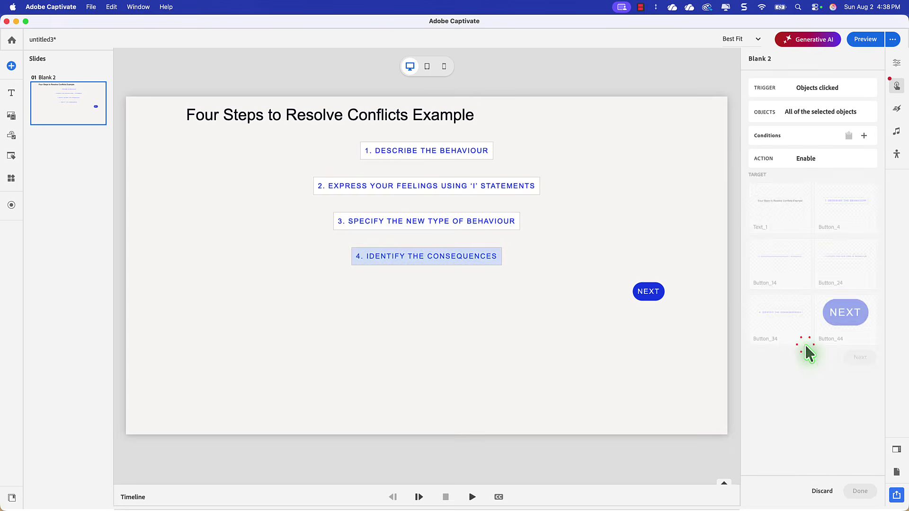
pyautogui.click(839, 321)
pyautogui.click(860, 363)
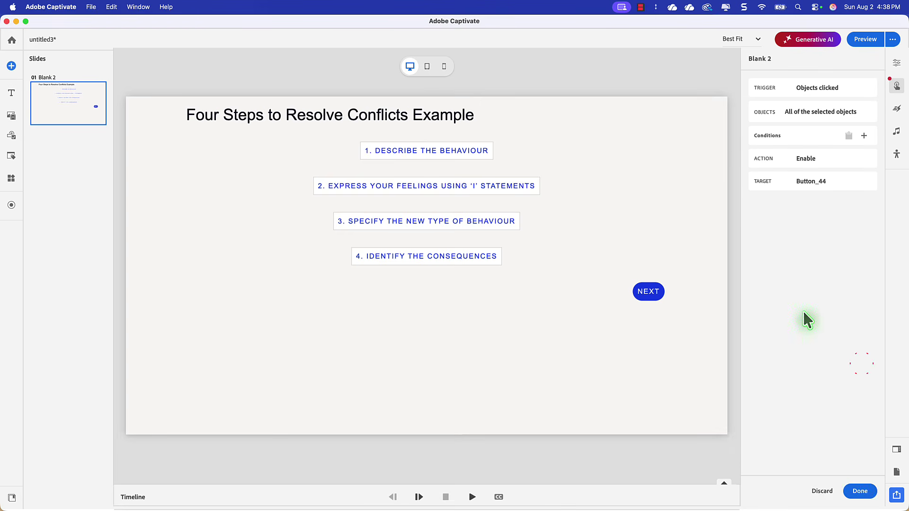
pyautogui.click(860, 493)
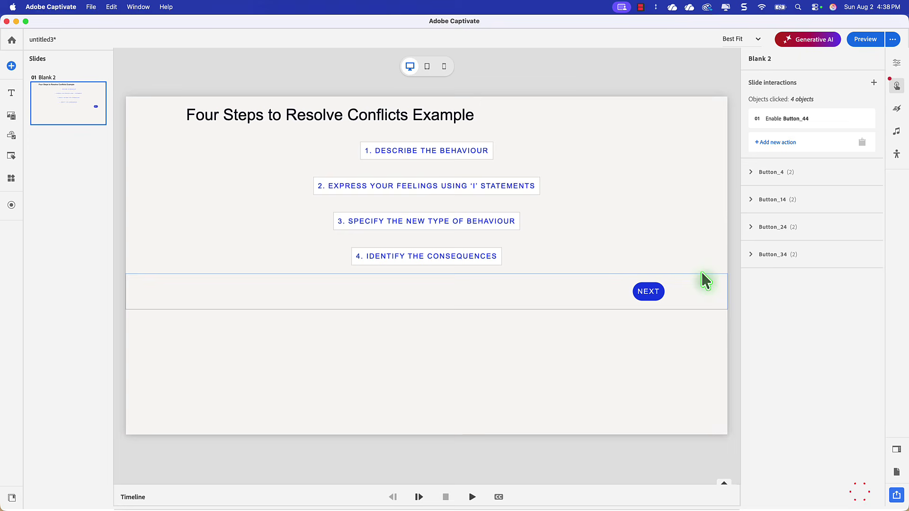
pyautogui.click(608, 77)
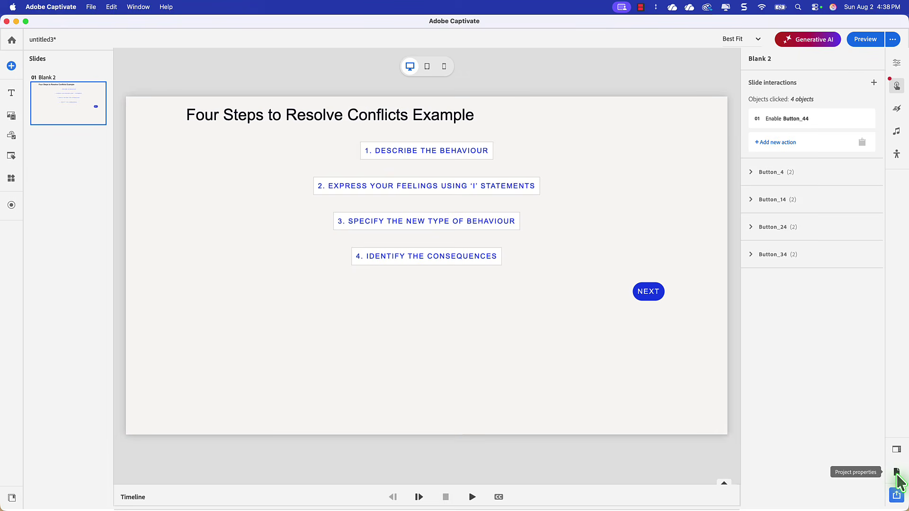
# - Enable avatars for this project in the project properties
pyautogui.click(897, 473)
pyautogui.scroll(-5, 825, 329)
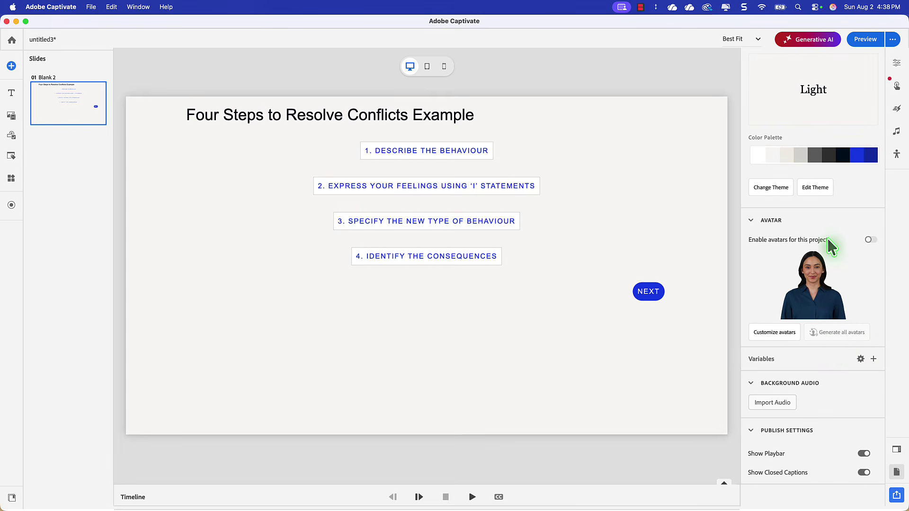
pyautogui.click(870, 240)
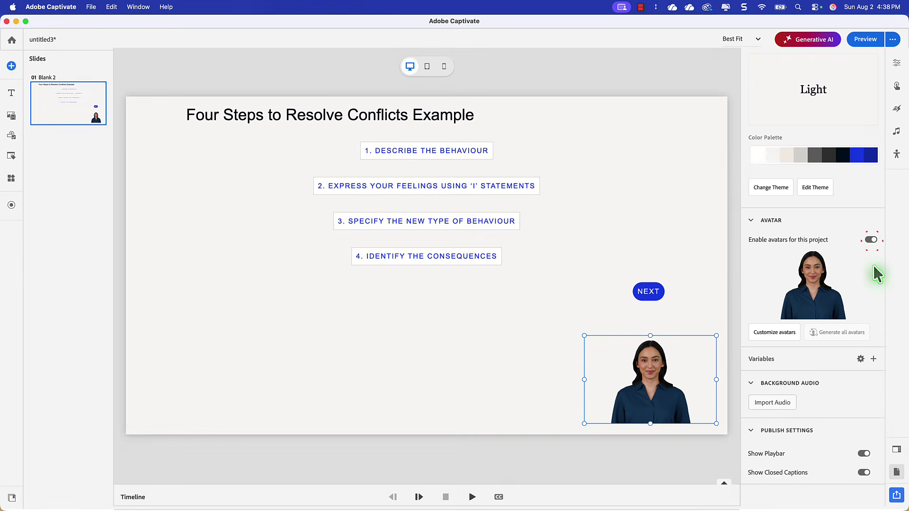
# - Customize the project avatar by choosing the bearded man in the navy suit and light blue shirt
pyautogui.click(773, 332)
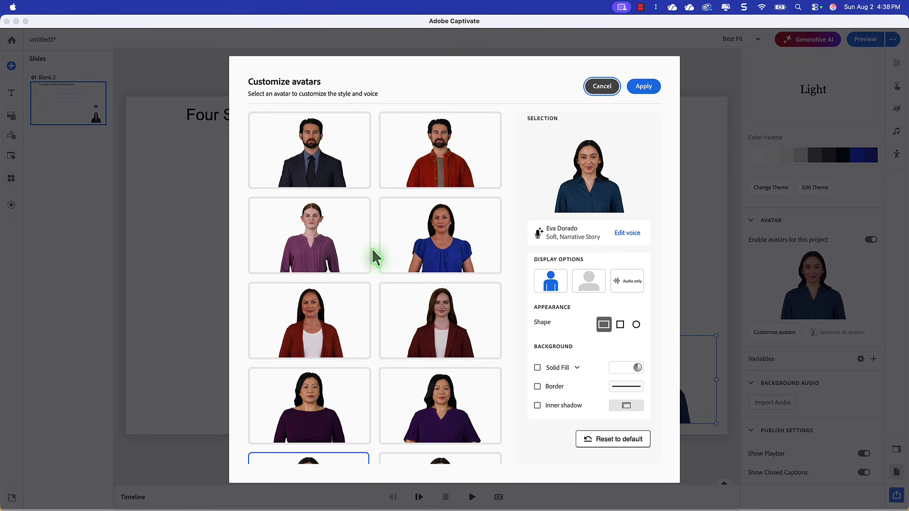
pyautogui.scroll(-3, 374, 257)
pyautogui.scroll(-5, 372, 251)
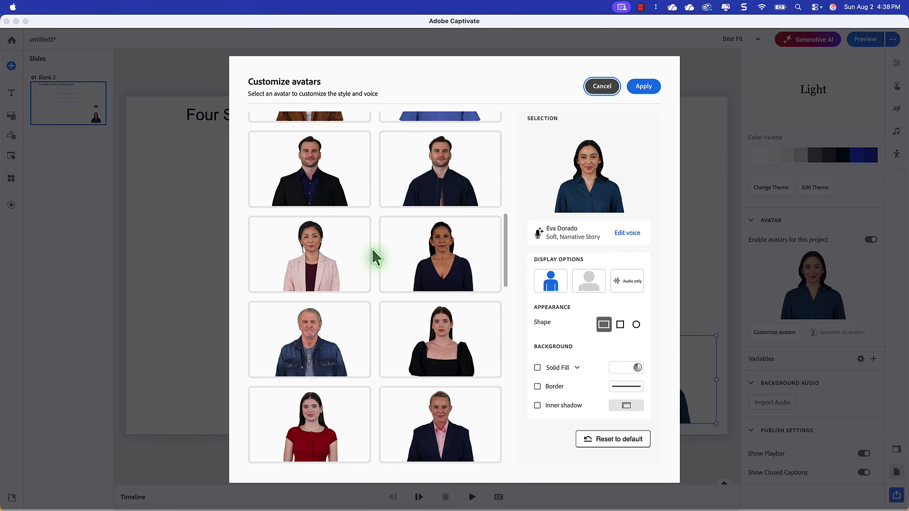
pyautogui.scroll(-8, 373, 256)
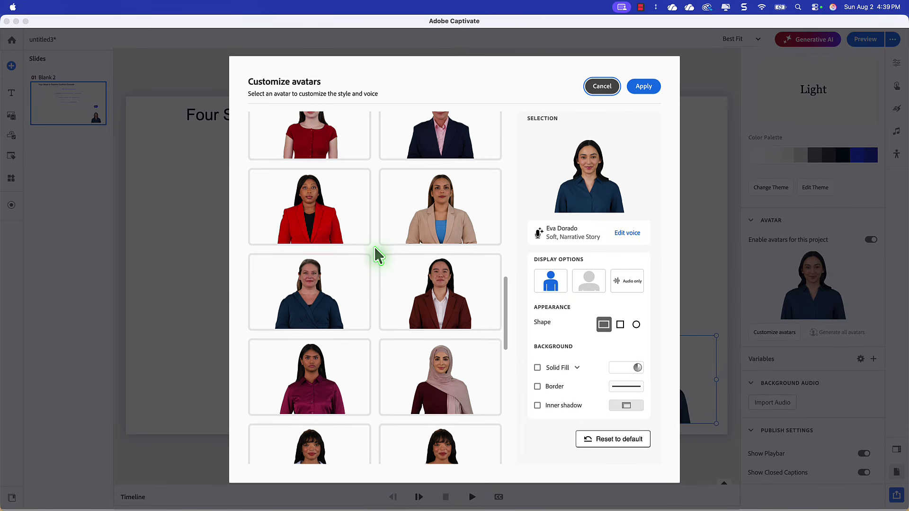
pyautogui.scroll(-6, 374, 247)
pyautogui.scroll(-8, 377, 256)
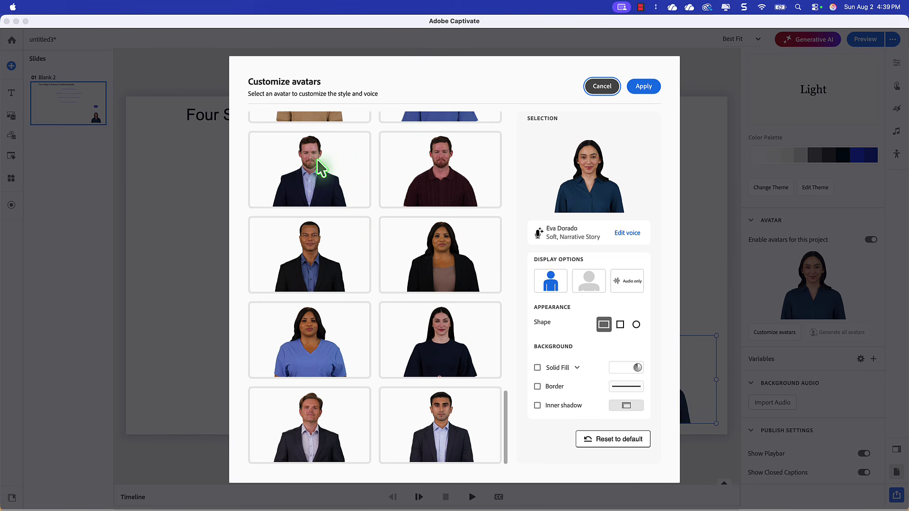
pyautogui.click(316, 162)
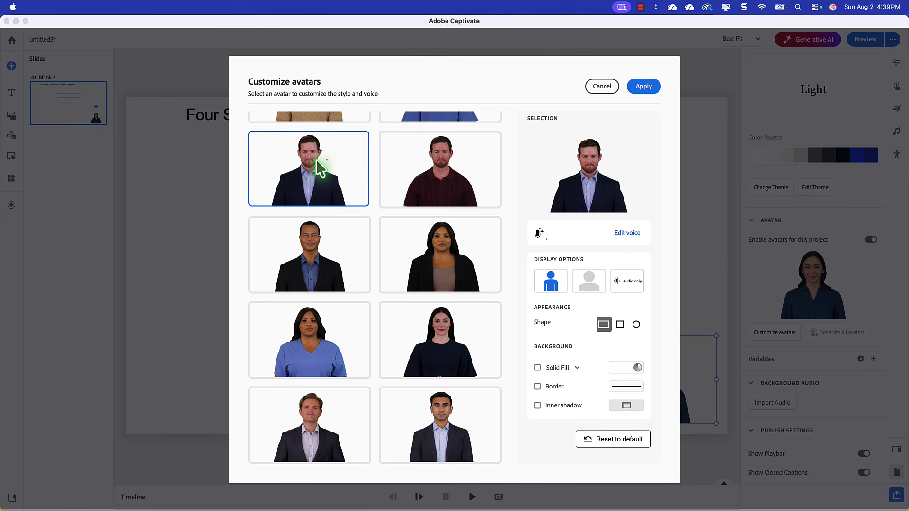
# - Give the project avatar a circle shape with an orange-red solid fill background and apply the customization
pyautogui.click(636, 324)
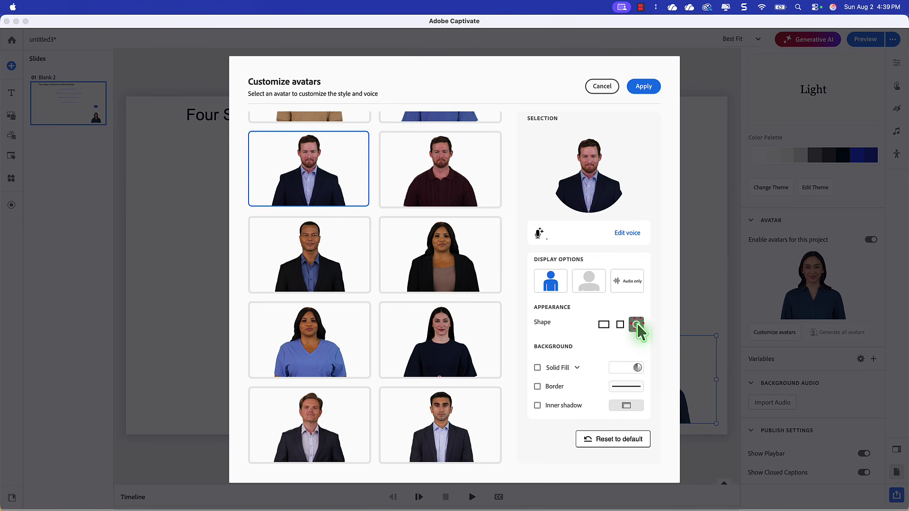
pyautogui.click(621, 369)
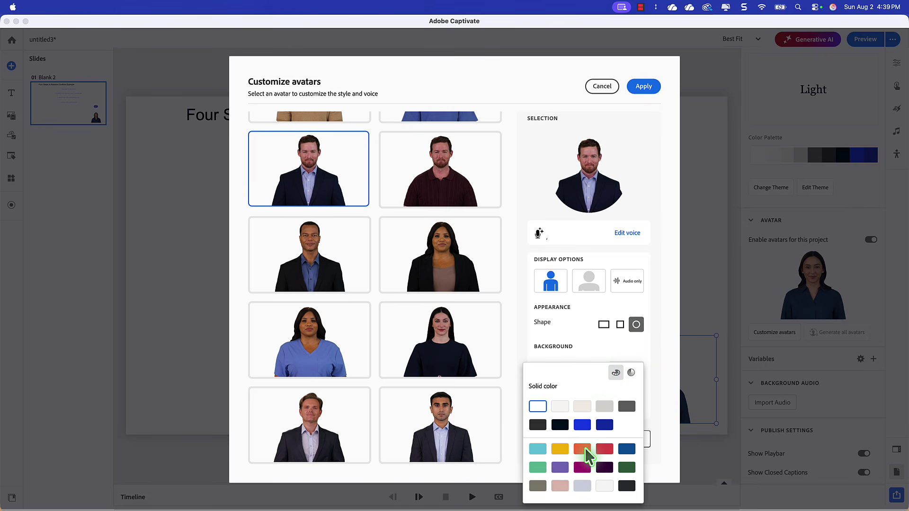
pyautogui.click(584, 451)
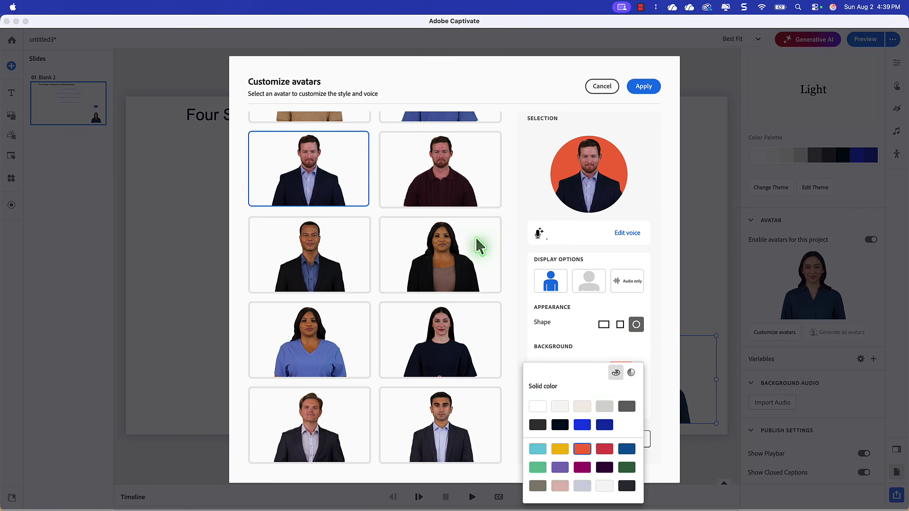
pyautogui.click(642, 88)
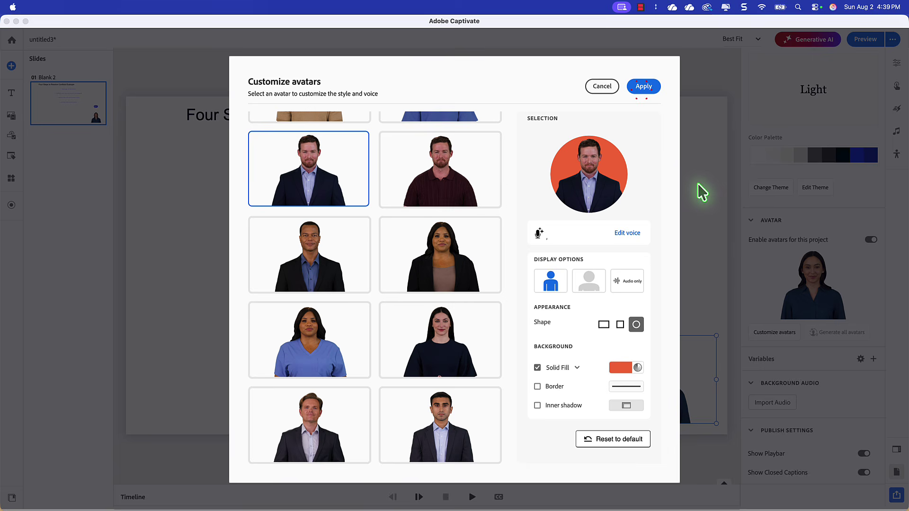
pyautogui.click(648, 89)
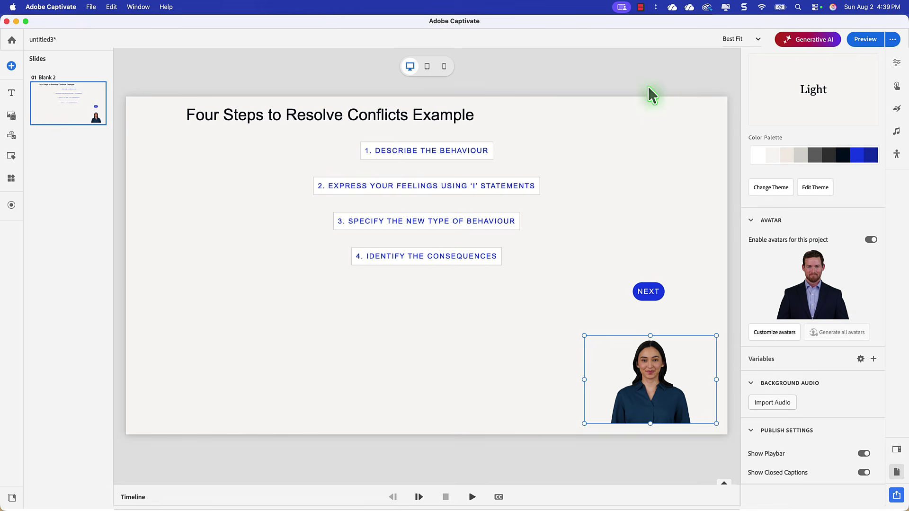
# - Change the slide's avatar to the bearded man in the navy suit with the orange-red circle background and apply it
pyautogui.click(634, 362)
pyautogui.click(559, 374)
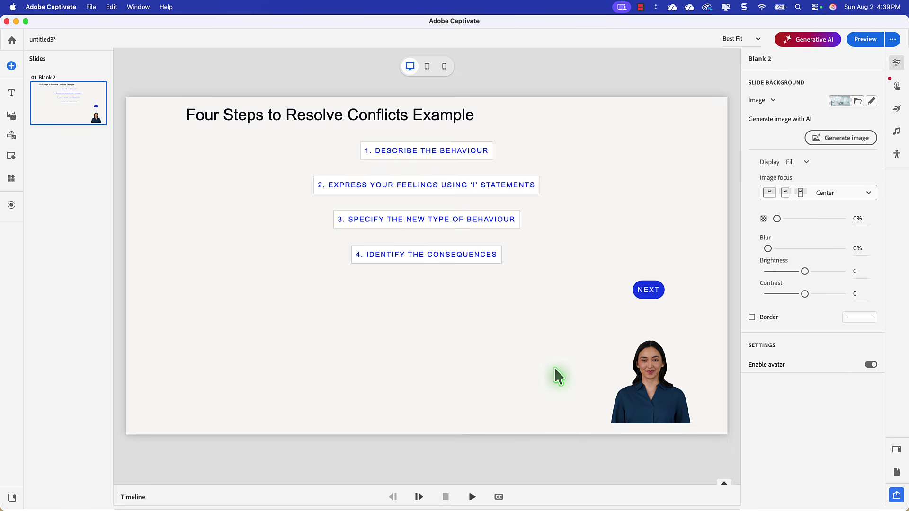
pyautogui.click(640, 385)
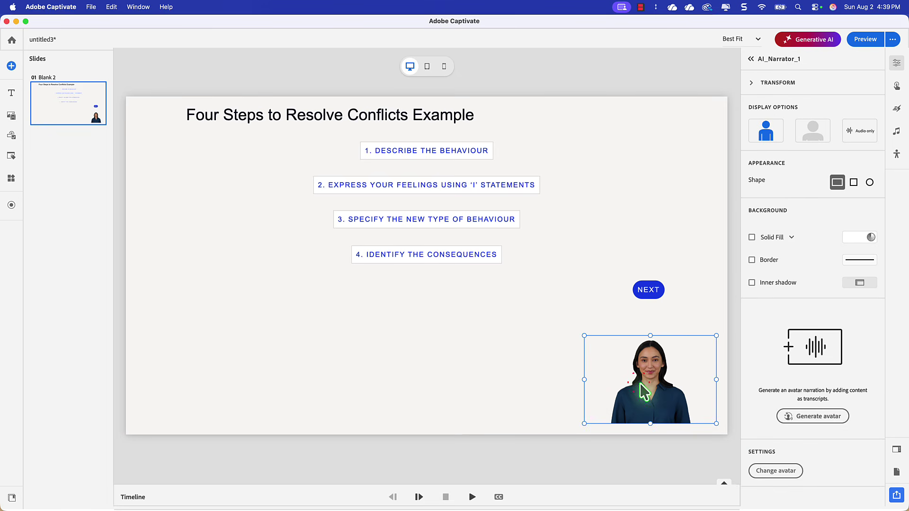
pyautogui.click(786, 470)
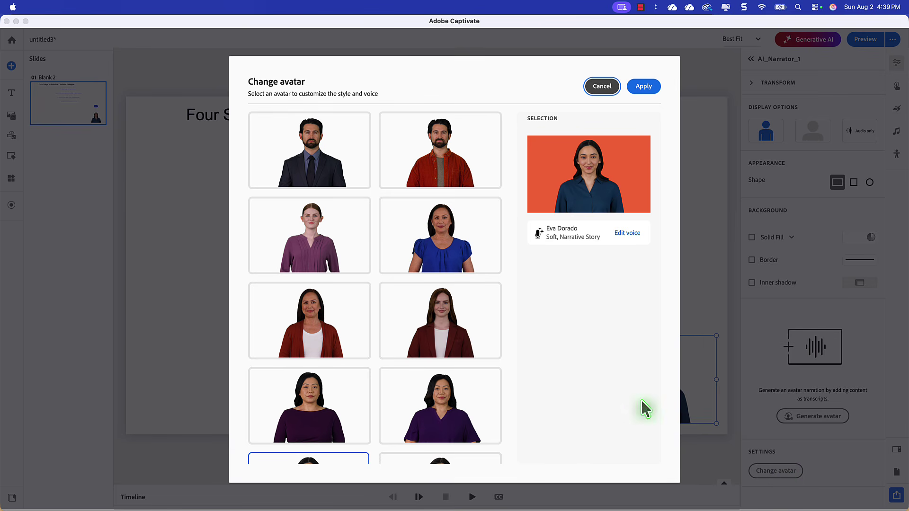
pyautogui.scroll(-10, 383, 239)
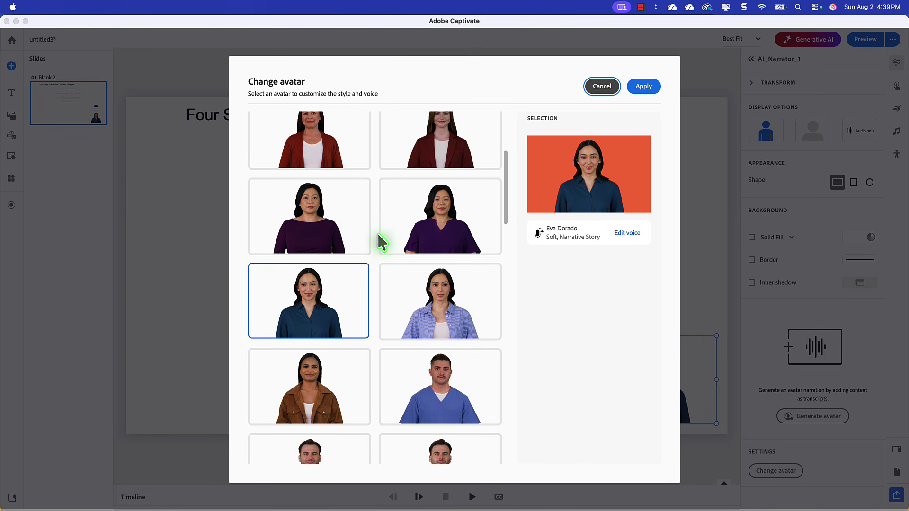
pyautogui.scroll(-5, 378, 233)
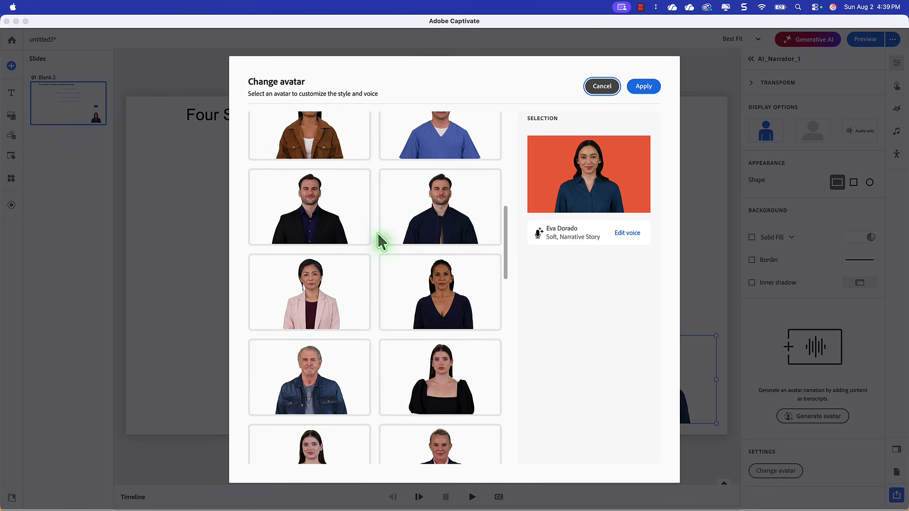
pyautogui.scroll(-2, 378, 234)
pyautogui.scroll(-15, 379, 235)
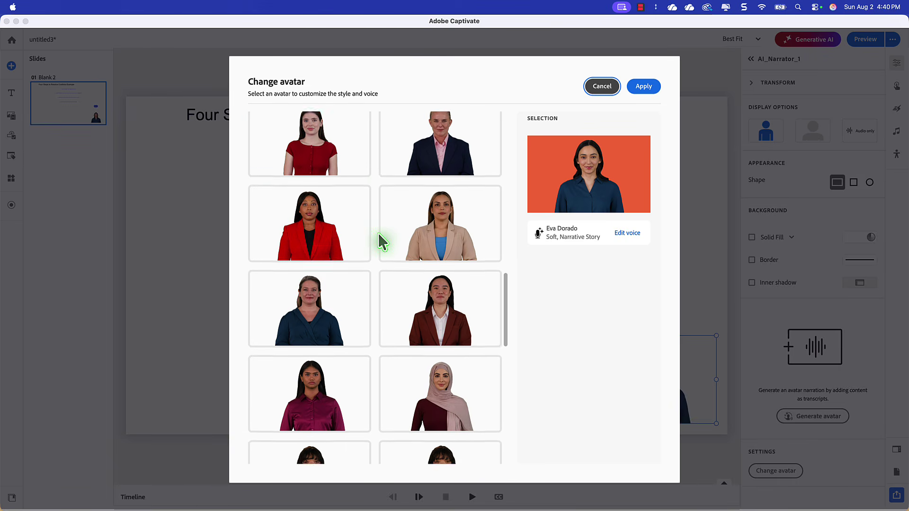
pyautogui.scroll(-8, 382, 242)
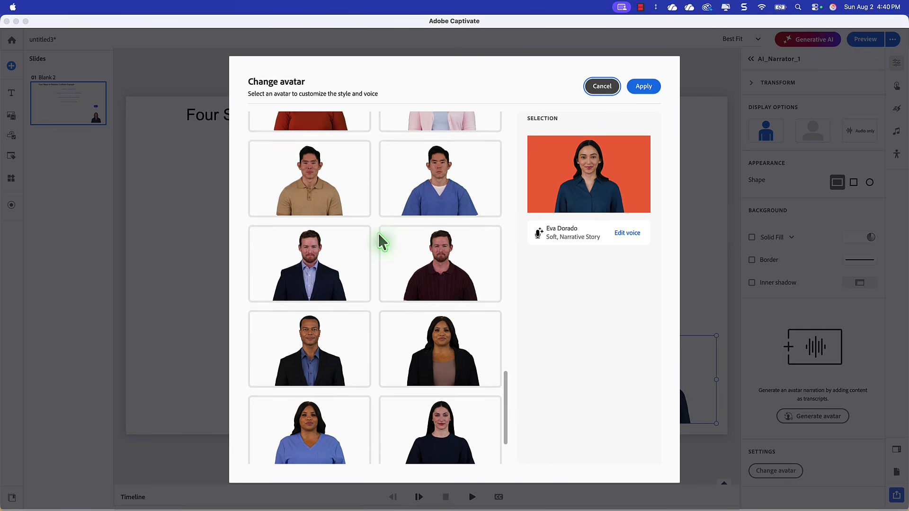
pyautogui.click(318, 209)
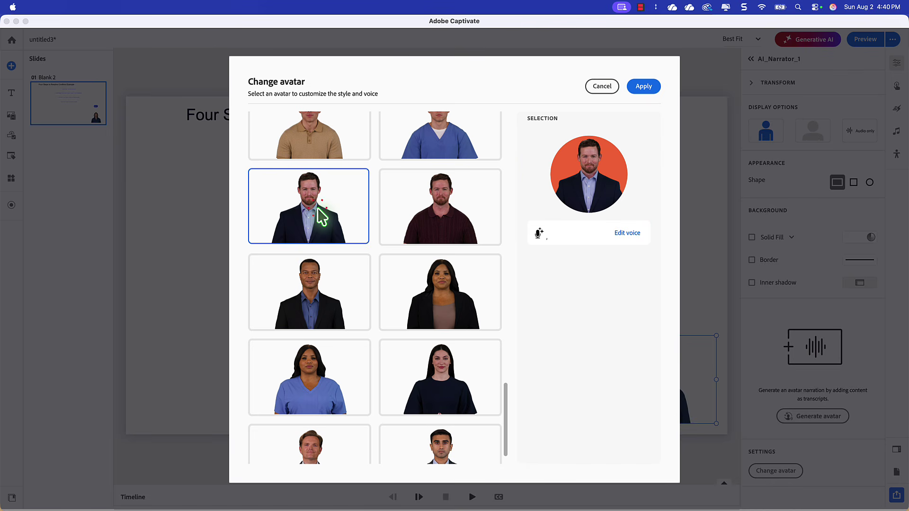
pyautogui.click(644, 88)
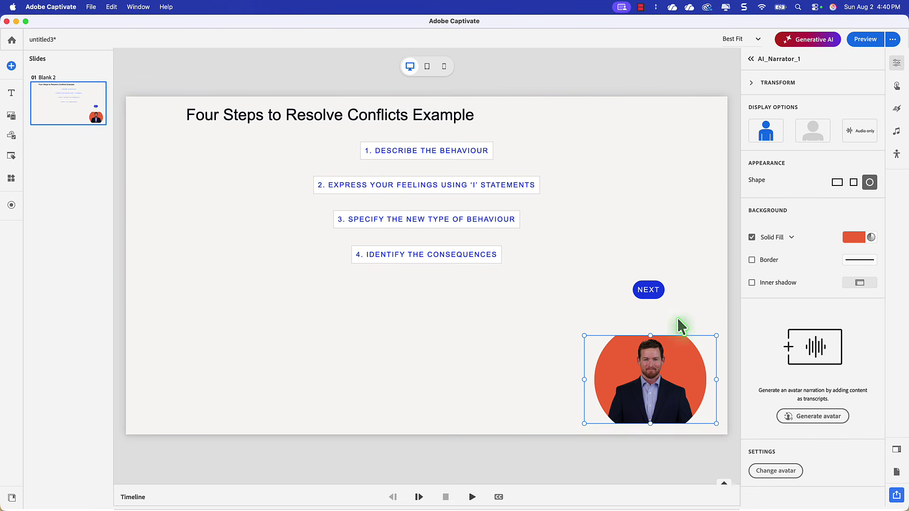
# - Enlarge the avatar so its circle shows fully and place it beside the four step buttons, under the slide title
pyautogui.moveTo(586, 337); pyautogui.dragTo(587, 300)
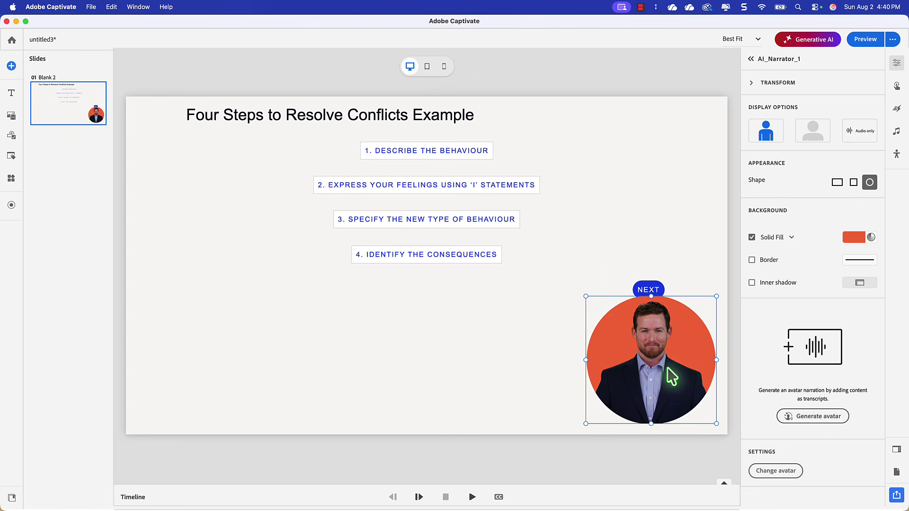
pyautogui.moveTo(675, 372); pyautogui.dragTo(233, 223)
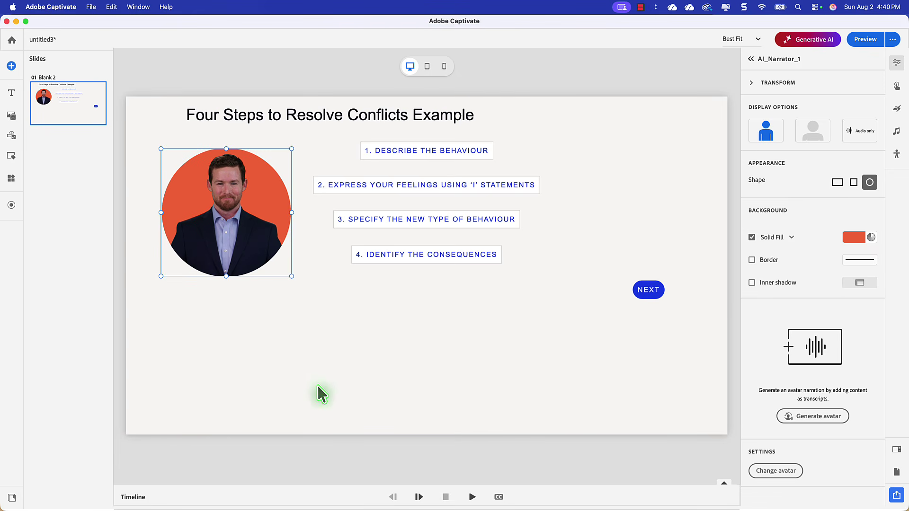
# - Add a Slide Enter transcript introducing the example of four steps to resolving workplace discrimination or harassment, and generate the avatar narration
pyautogui.click(818, 425)
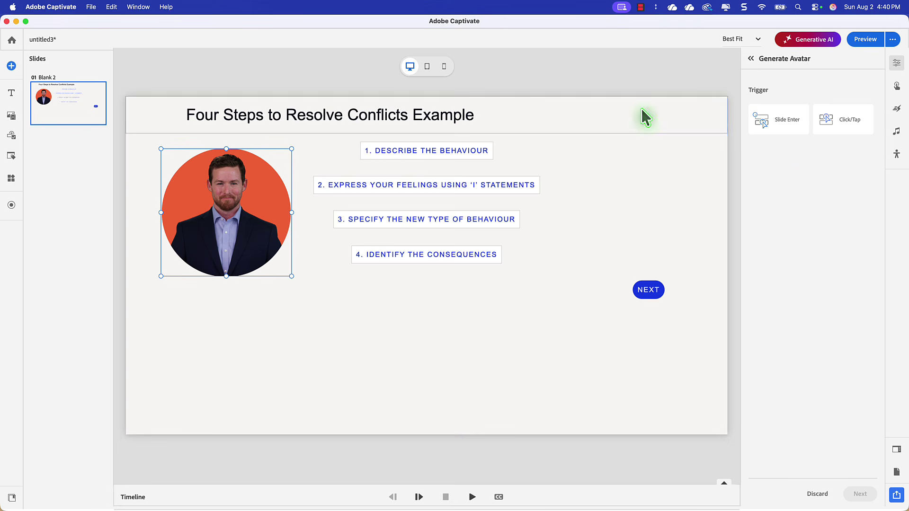
pyautogui.click(800, 126)
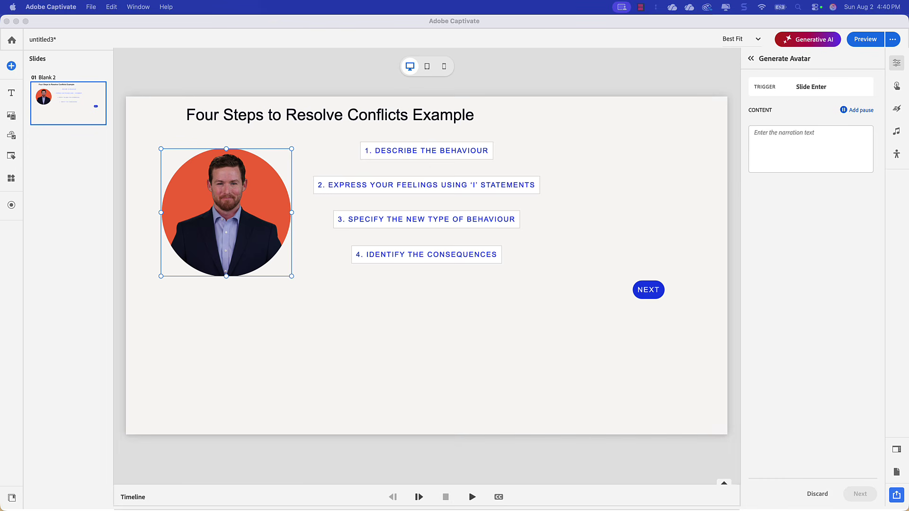
pyautogui.click(784, 147)
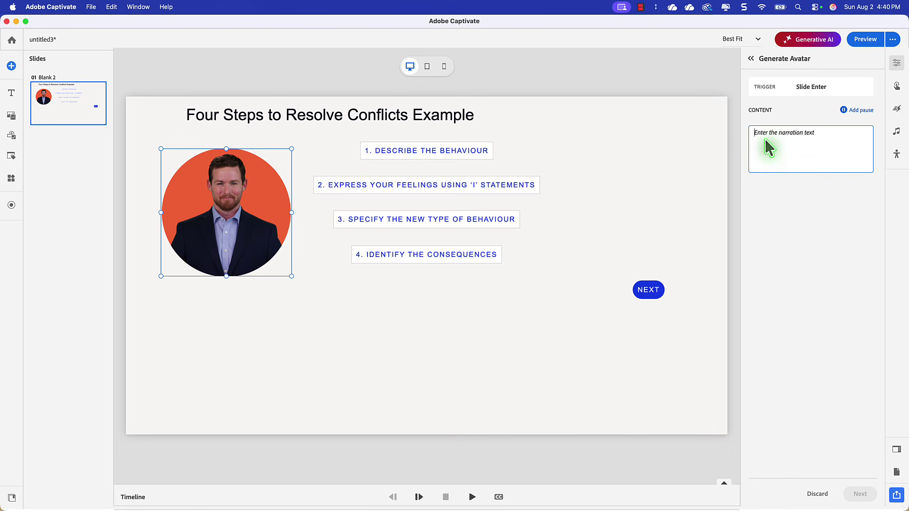
pyautogui.press('super+v')
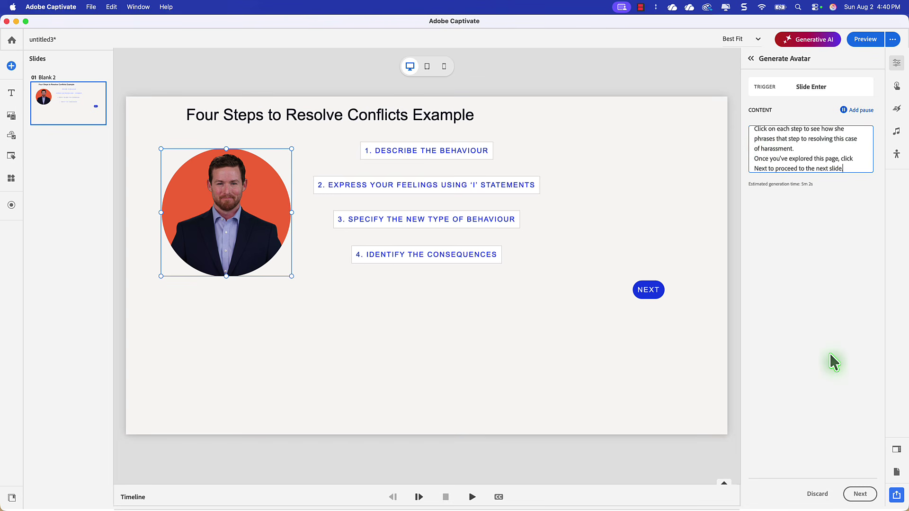
pyautogui.click(861, 494)
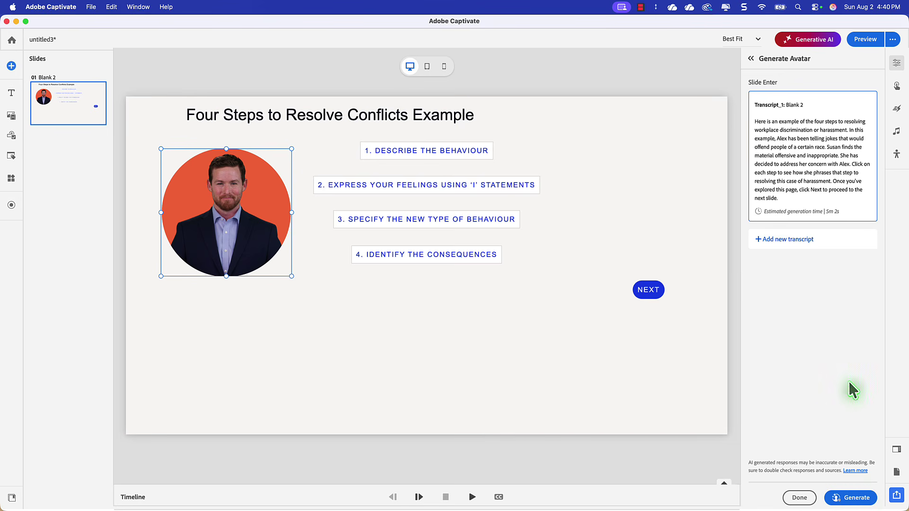
pyautogui.click(856, 501)
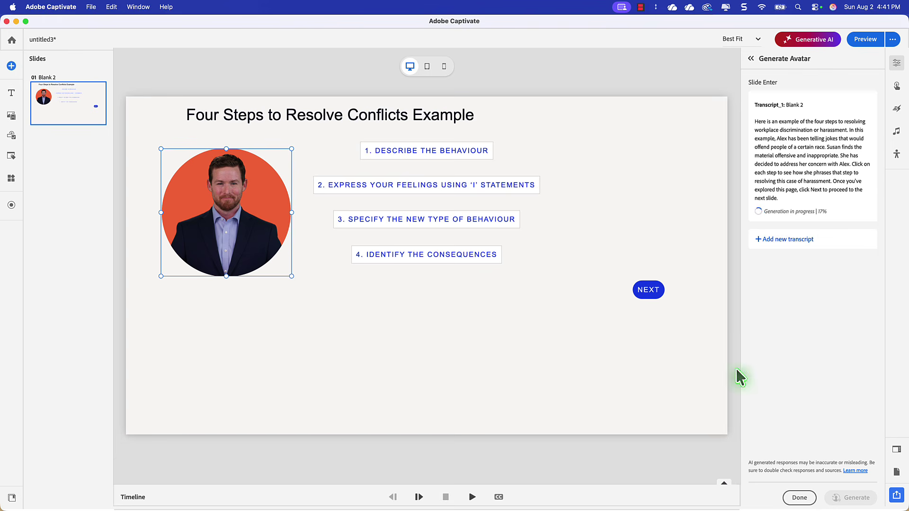
pyautogui.moveTo(831, 217)
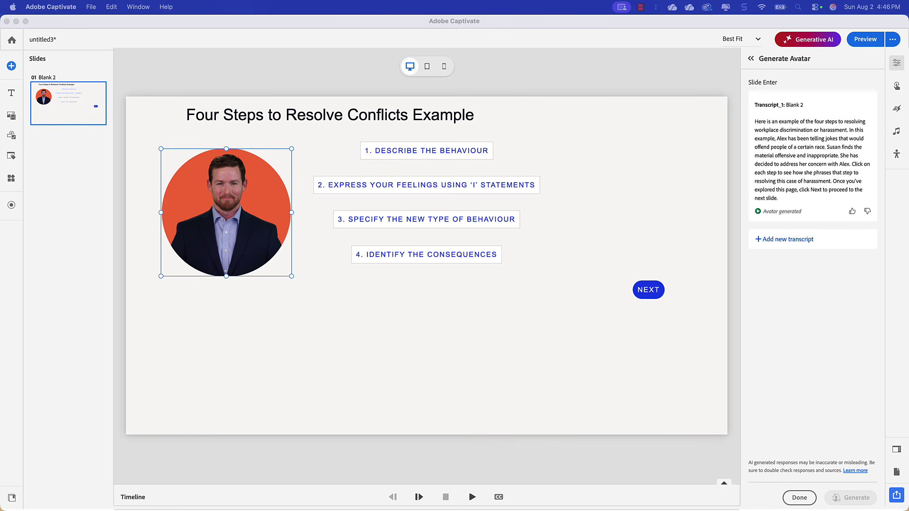
# - Add a Click/Tap transcript for Button_4 addressing the coworker by first name: "earlier you told a joke about my ethnic group here in the office."
pyautogui.click(786, 240)
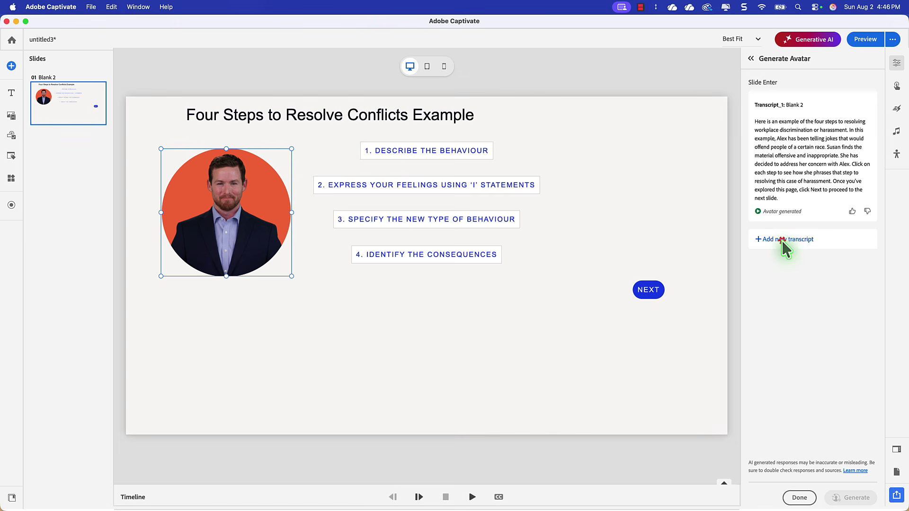
pyautogui.click(775, 241)
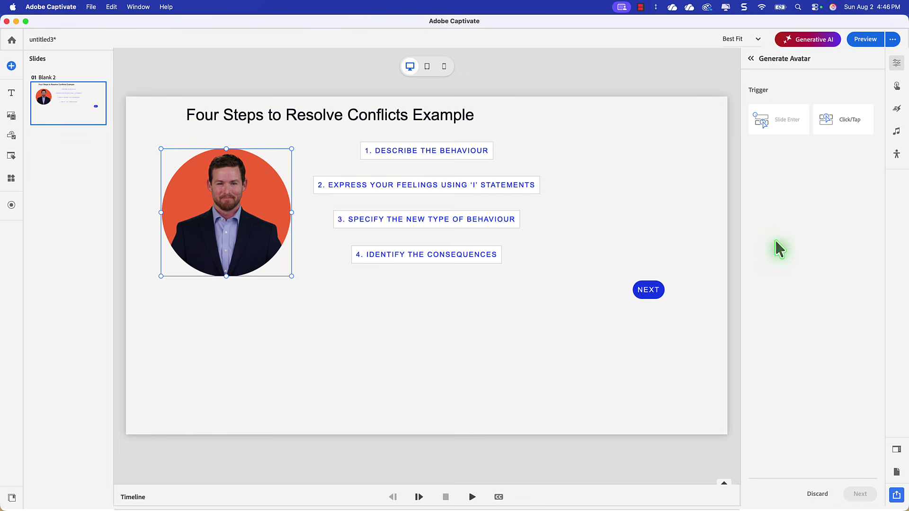
pyautogui.click(844, 122)
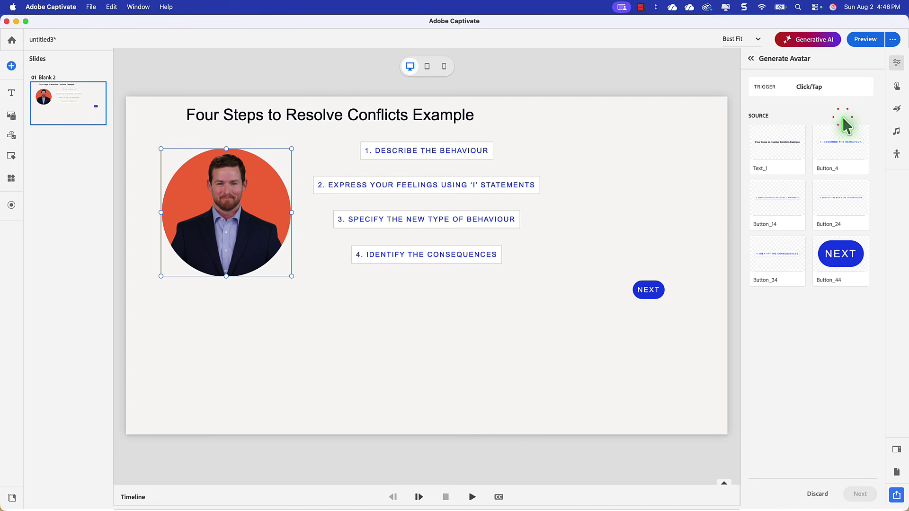
pyautogui.click(836, 144)
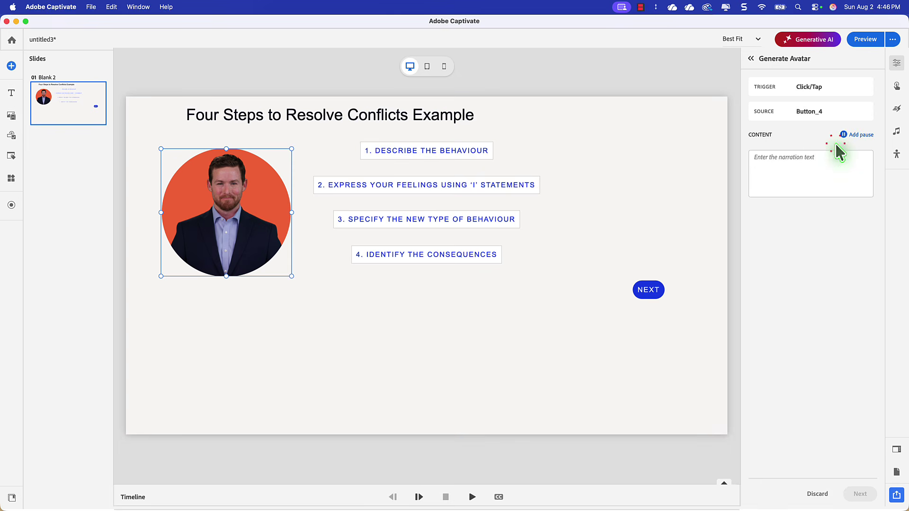
pyautogui.click(798, 170)
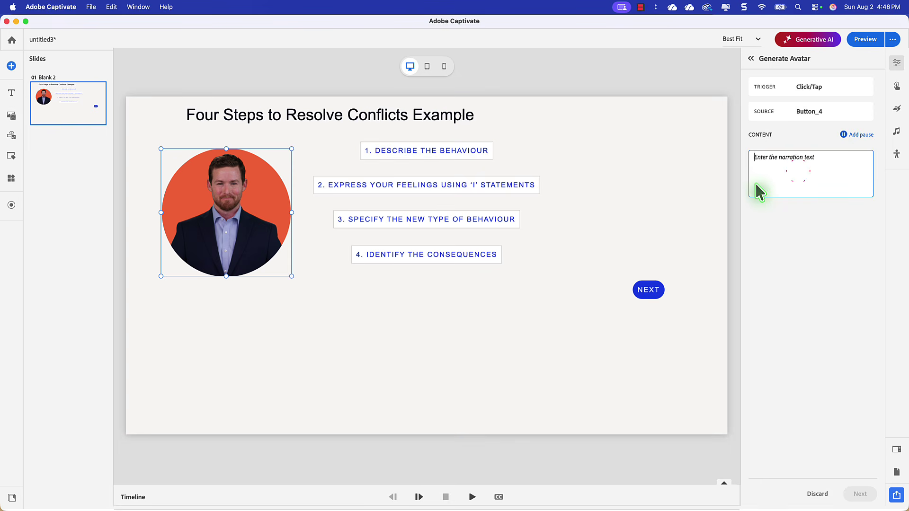
pyautogui.write('Alex, earlier you told a joke about my ethnic group here in the office.')
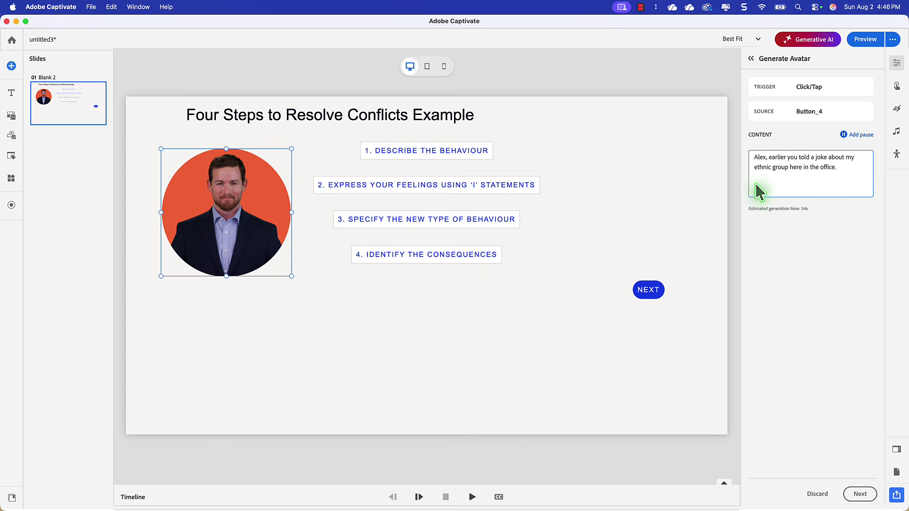
pyautogui.click(859, 495)
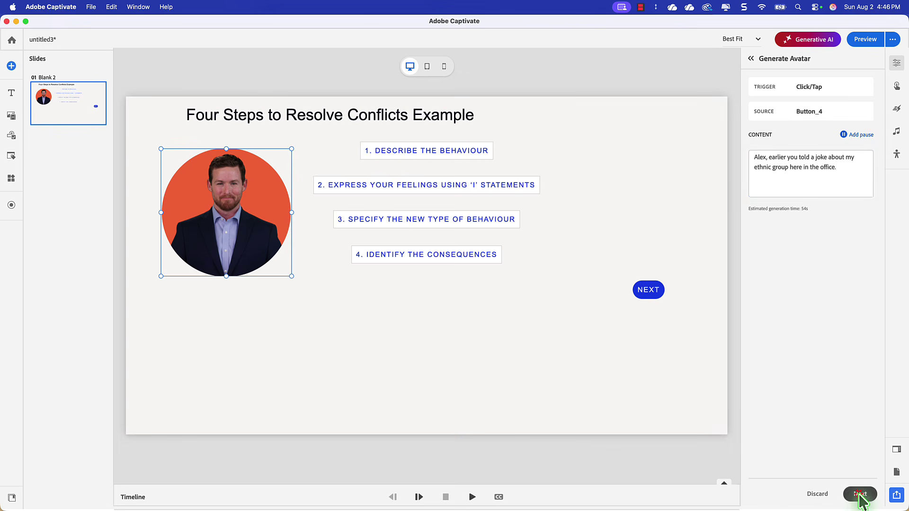
pyautogui.click(859, 499)
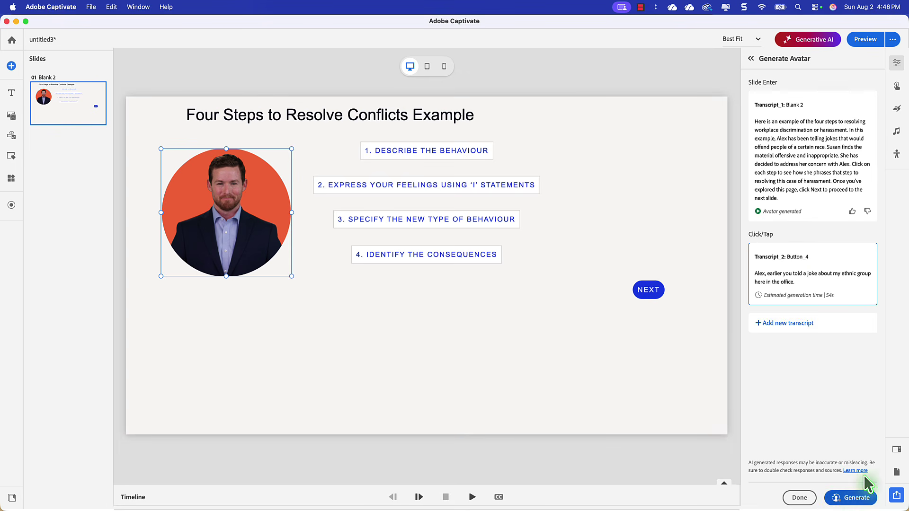
# - Add a Click/Tap transcript for Button_14 reading "I am offended by jokes like this because it's demeaning to me."
pyautogui.click(801, 324)
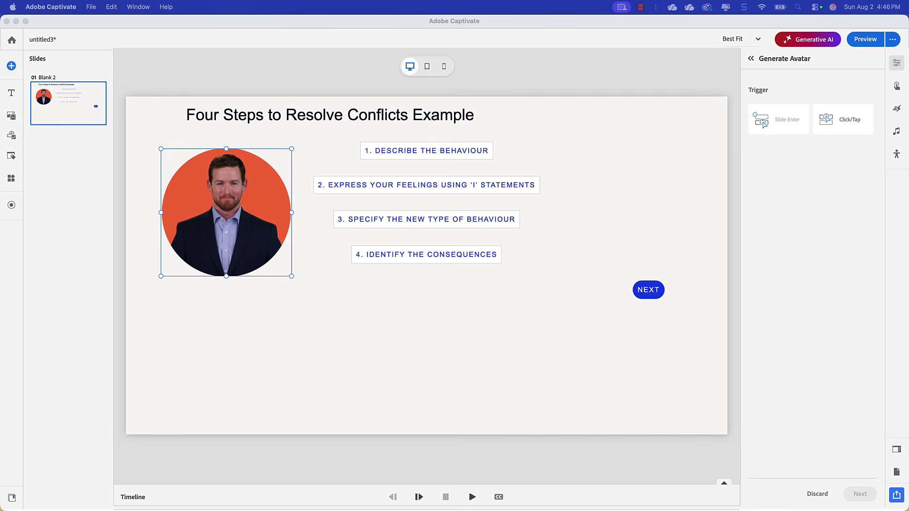
pyautogui.click(849, 127)
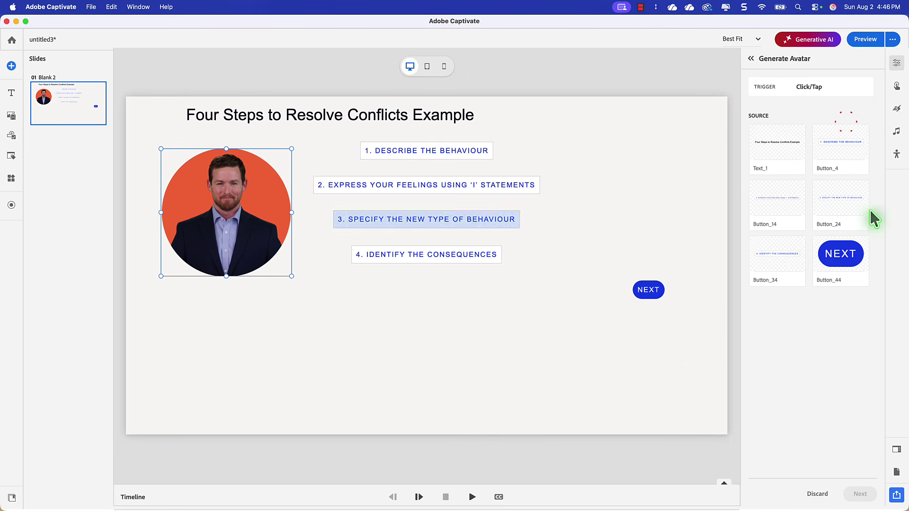
pyautogui.click(775, 204)
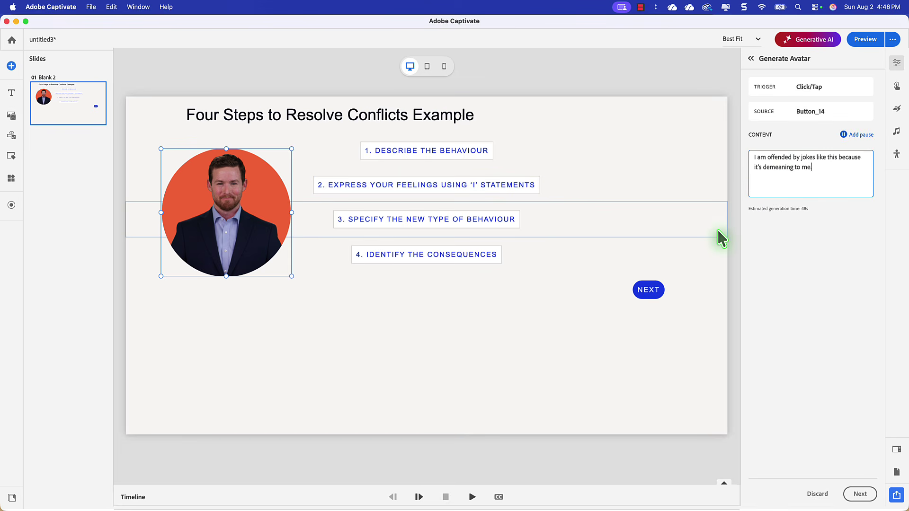
pyautogui.click(858, 494)
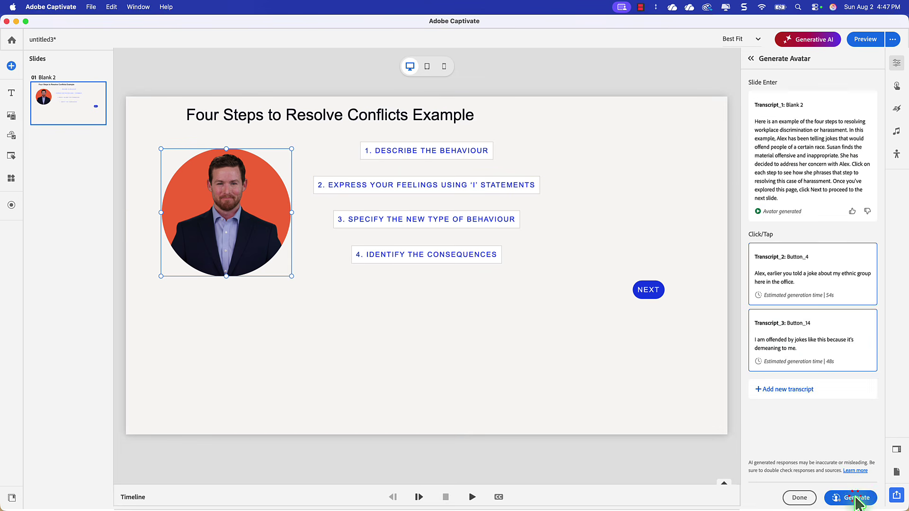
# - Add a Click/Tap transcript for Button_24: "I would appreciate it if you would stop telling jokes that make fun of people's race."
pyautogui.click(791, 389)
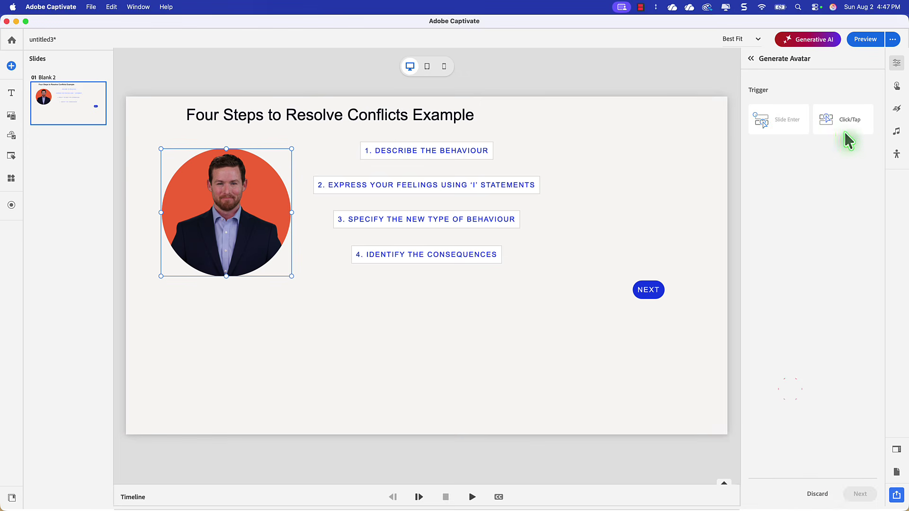
pyautogui.click(851, 116)
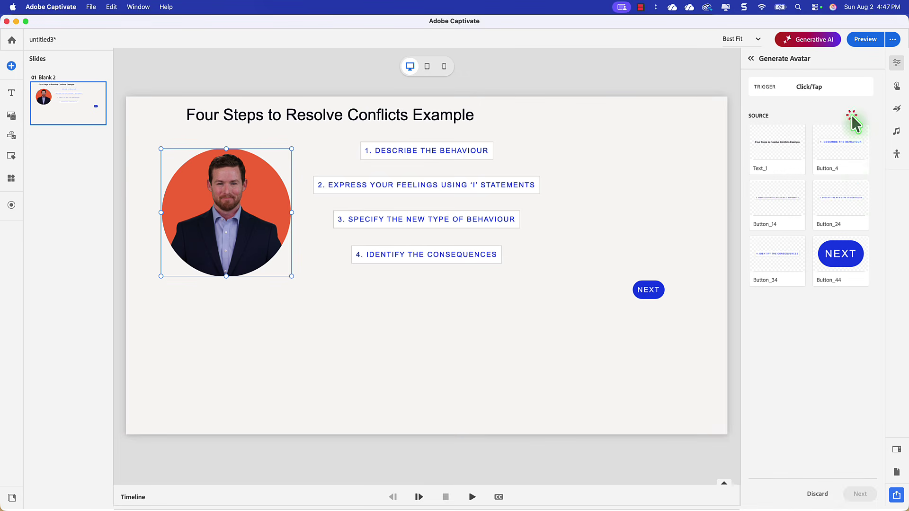
pyautogui.click(857, 204)
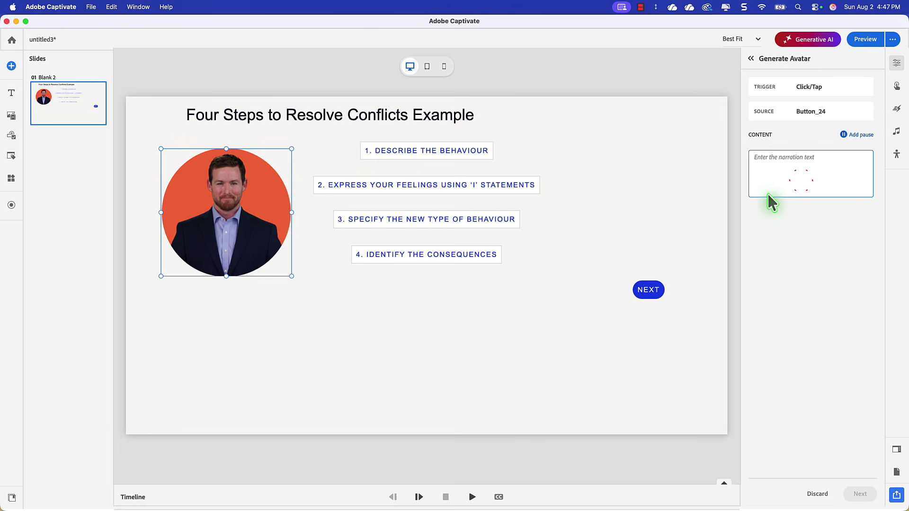
pyautogui.write("I would appreciate it if you would stop telling jokes that make fun of people's race.")
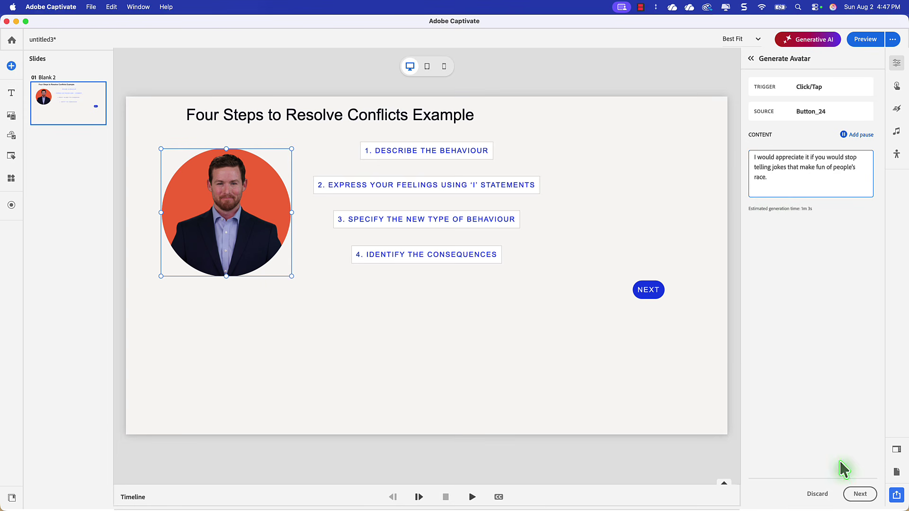
pyautogui.click(859, 494)
pyautogui.scroll(-1, 808, 356)
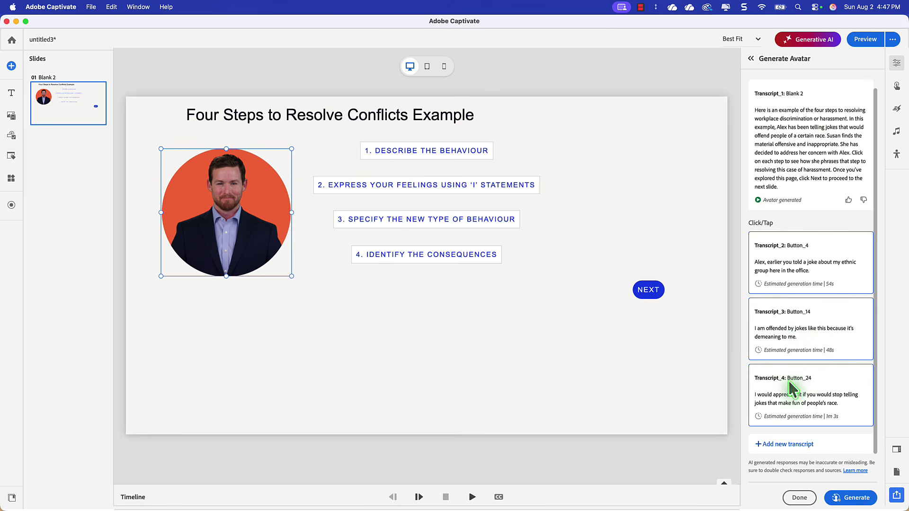
# - Add a Click/Tap transcript for Button_34 reading "If this continues, I will have to speak to our manager or HR about it."
pyautogui.click(778, 442)
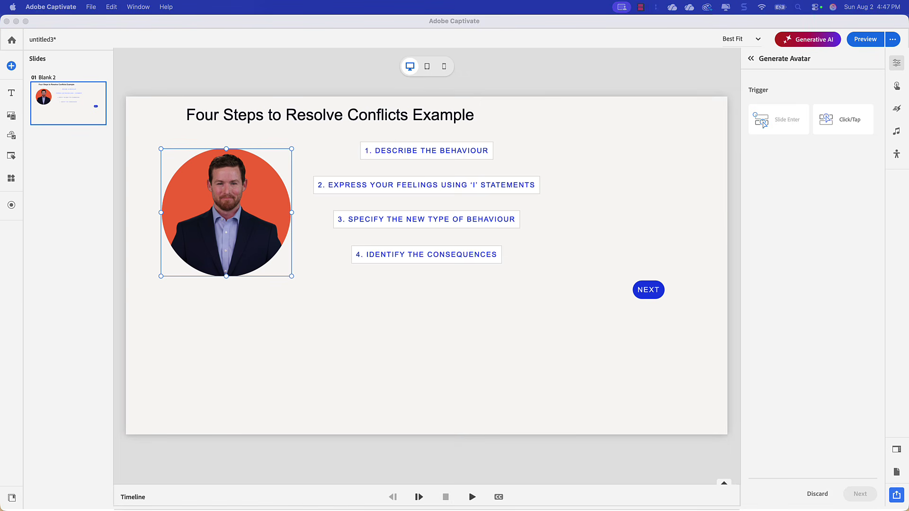
pyautogui.click(850, 122)
pyautogui.click(855, 120)
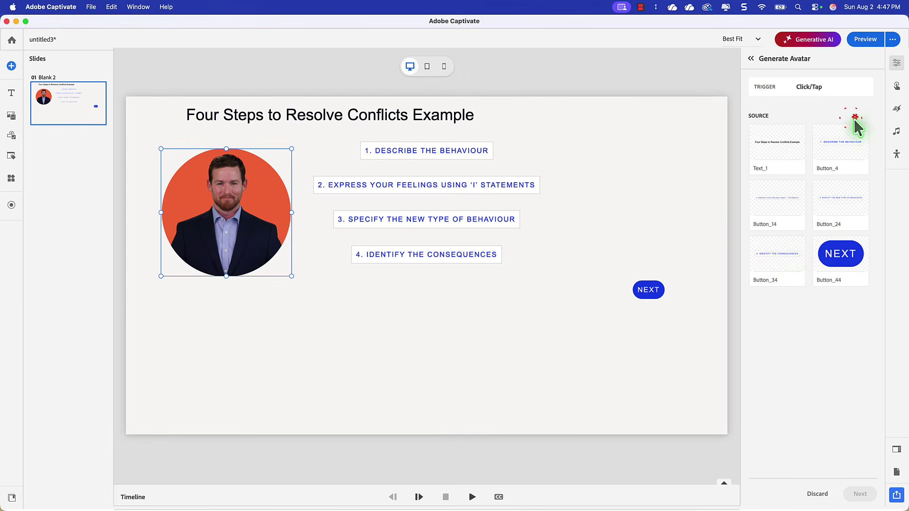
pyautogui.click(779, 267)
pyautogui.click(792, 179)
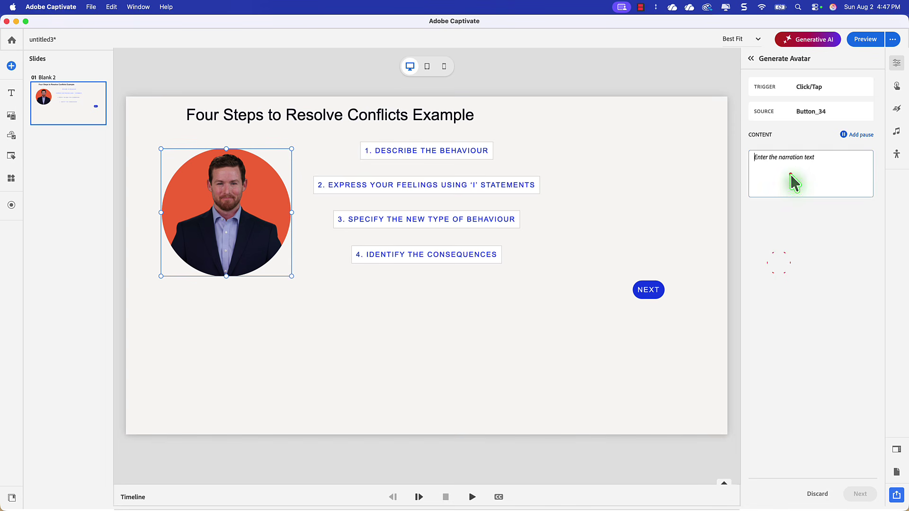
pyautogui.write('If this continues, I will have to speak to our manager or HR about it.')
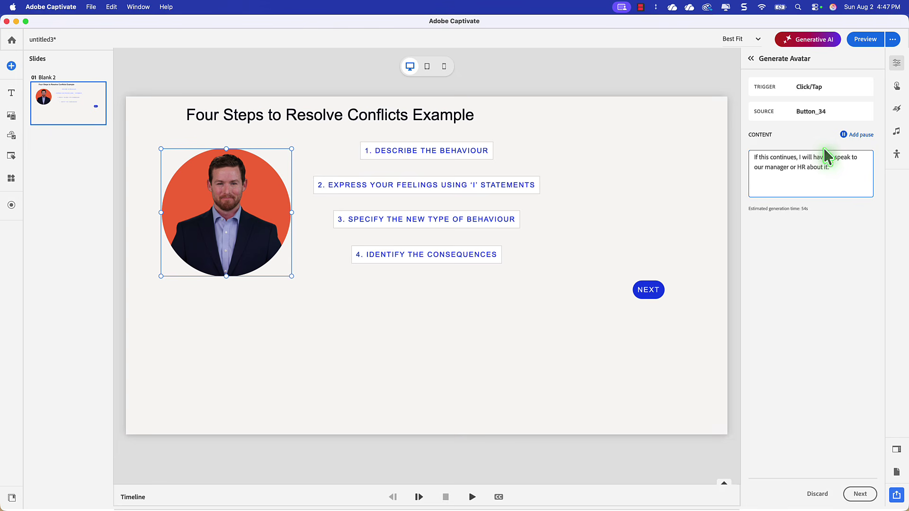
pyautogui.click(862, 496)
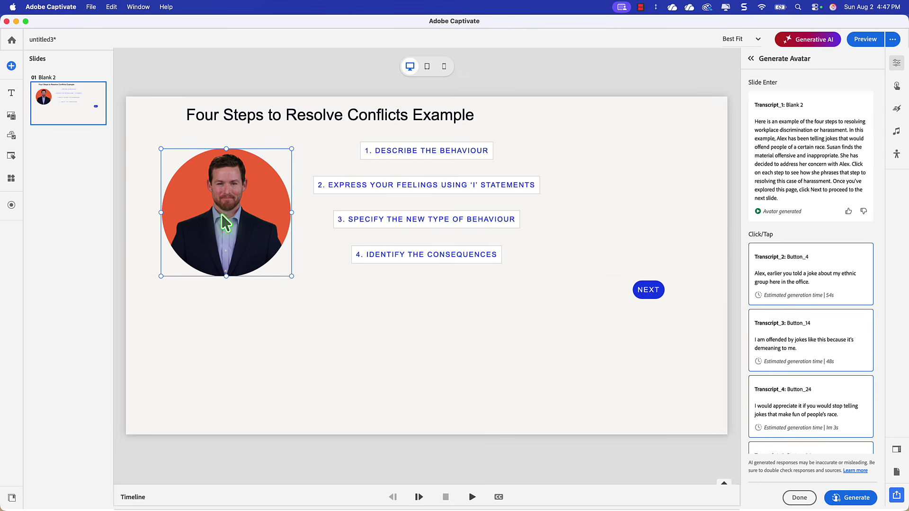
pyautogui.scroll(-3, 821, 344)
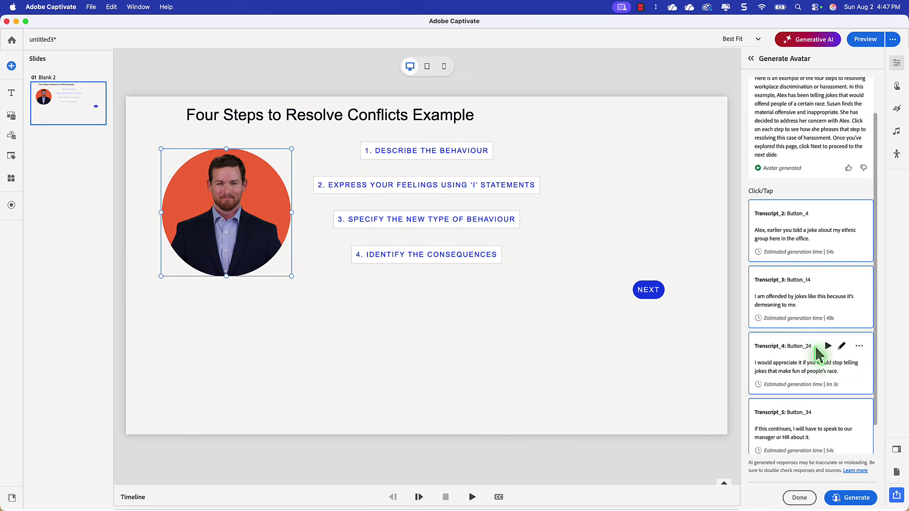
# - Change the avatar to the woman with long dark hair in a red blazer and black top
pyautogui.click(751, 59)
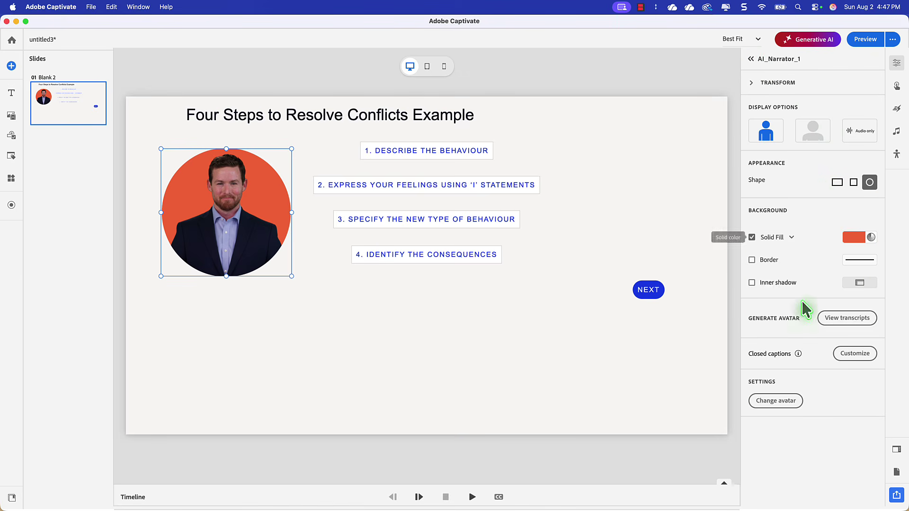
pyautogui.click(776, 400)
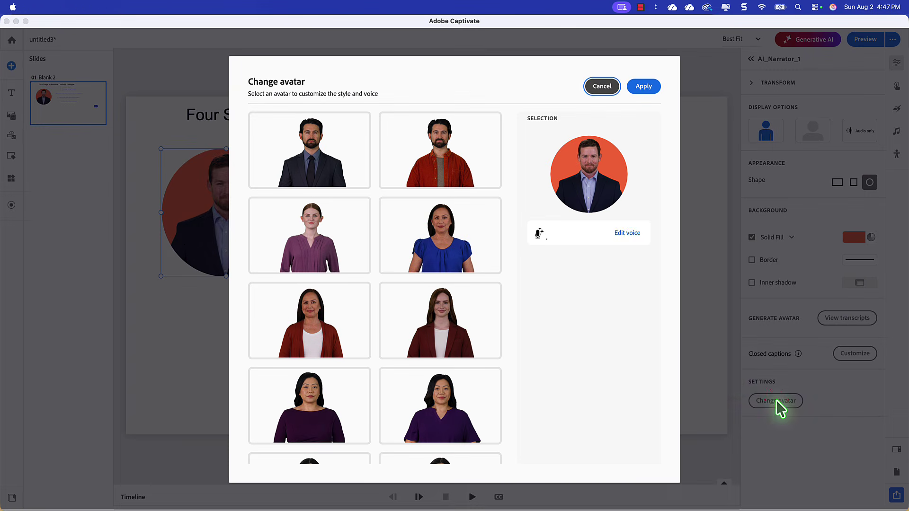
pyautogui.scroll(-8, 489, 322)
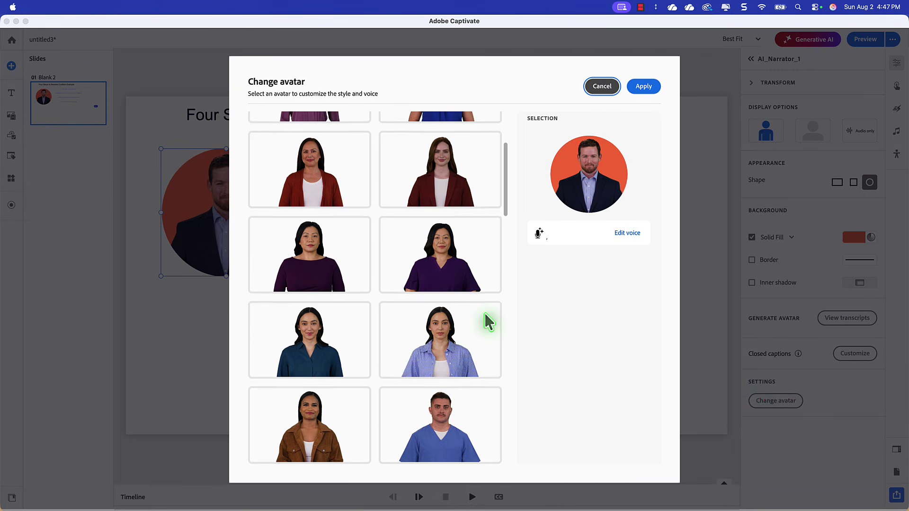
pyautogui.scroll(-3, 484, 315)
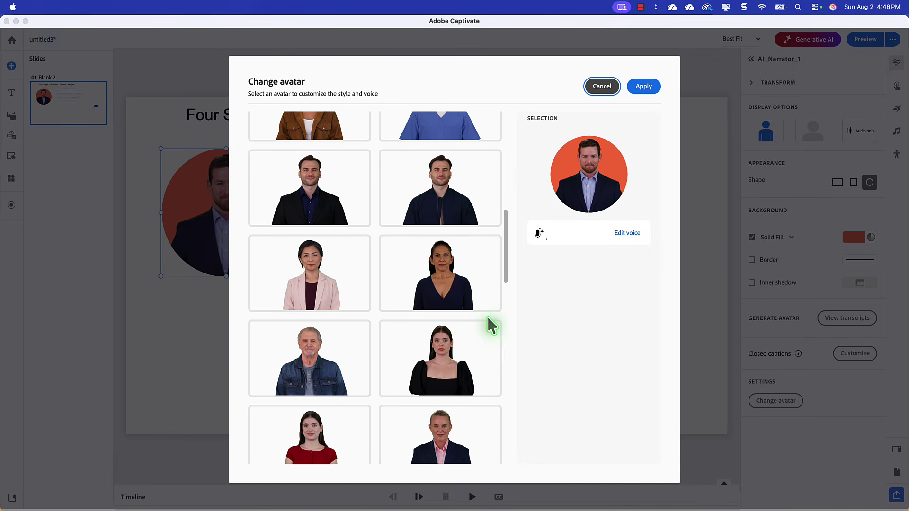
pyautogui.scroll(-3, 495, 324)
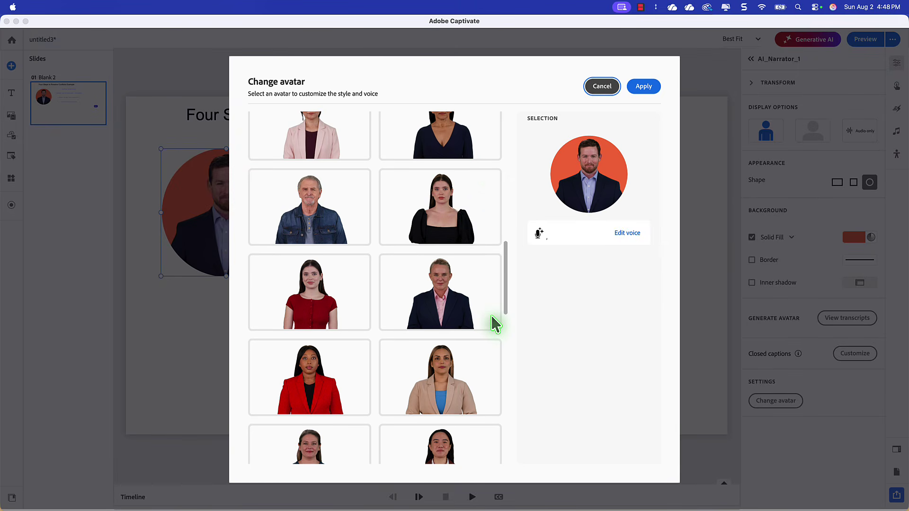
pyautogui.scroll(-5, 495, 324)
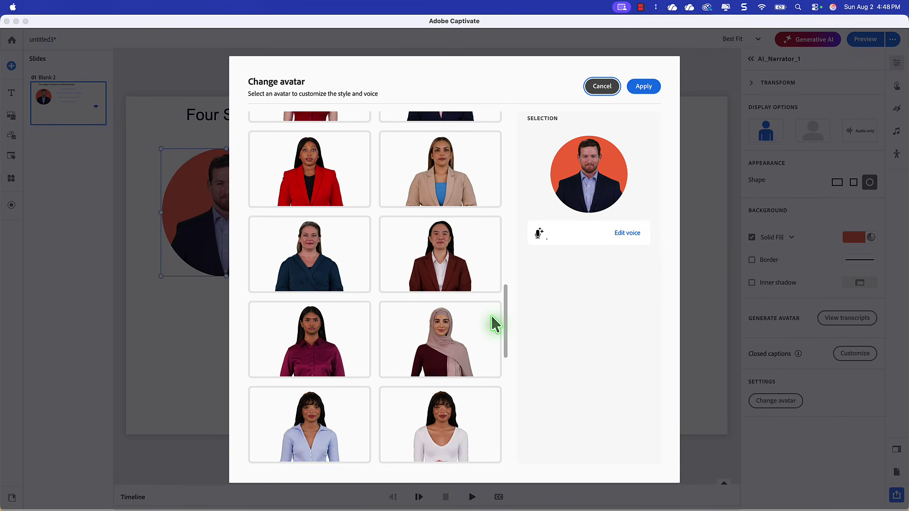
pyautogui.click(316, 179)
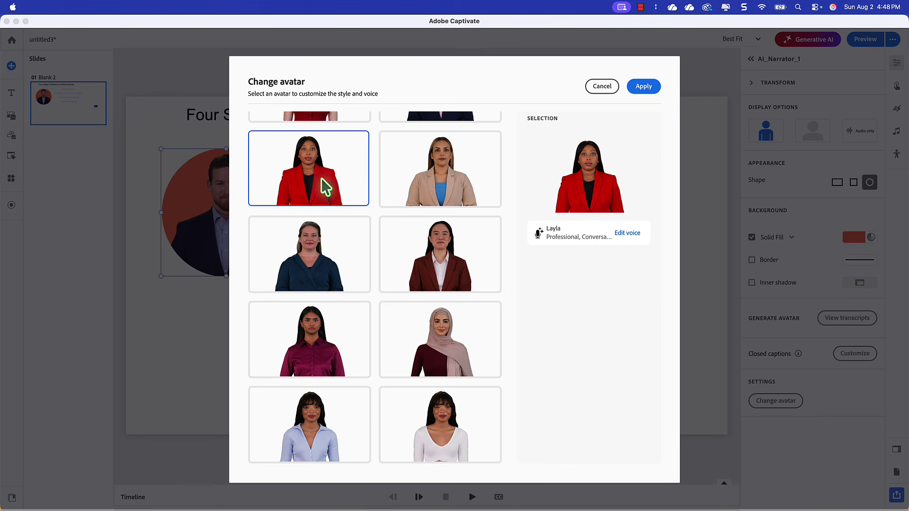
# - Browse and sample other voices for the avatar, choose the calm, conversational Ash voice, and apply the avatar change
pyautogui.click(627, 233)
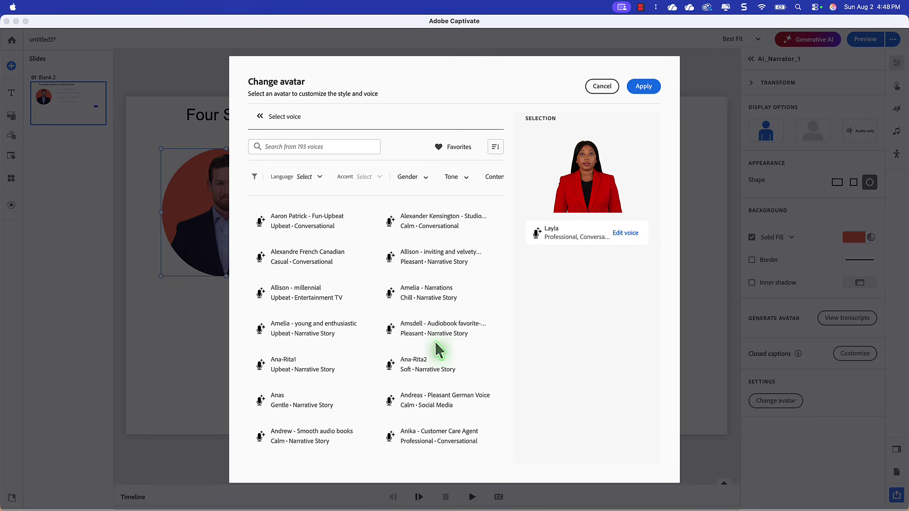
pyautogui.scroll(-5, 439, 351)
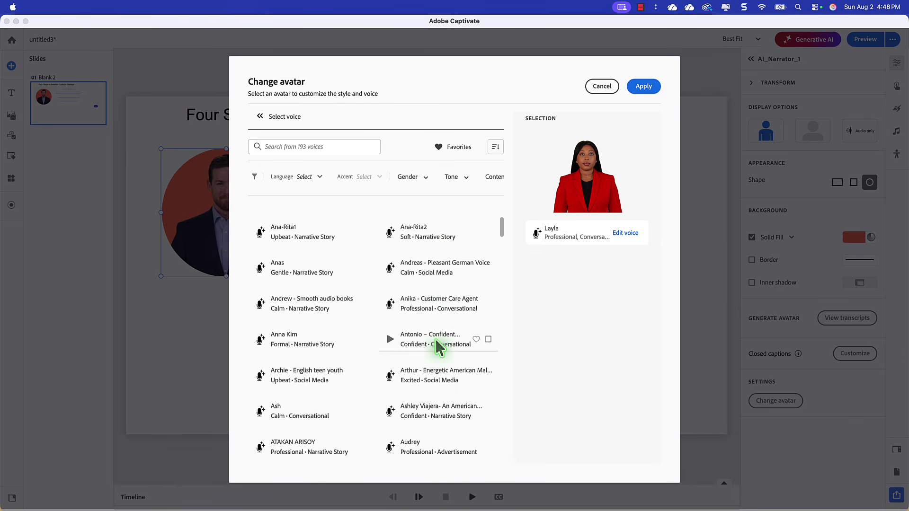
pyautogui.scroll(-3, 436, 349)
pyautogui.click(436, 349)
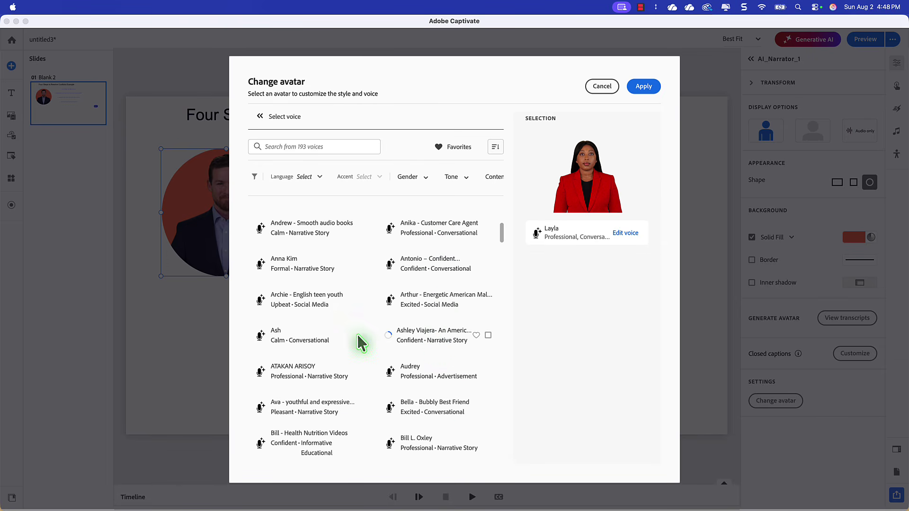
pyautogui.click(261, 336)
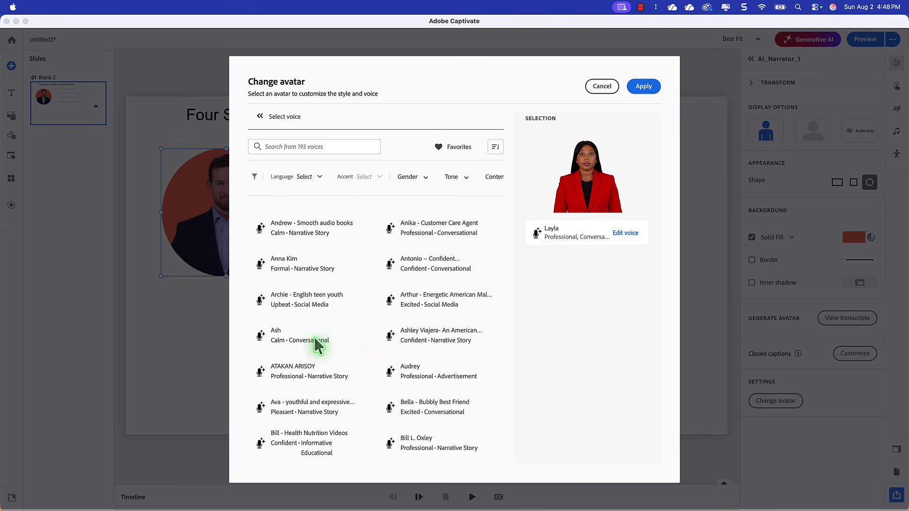
pyautogui.click(299, 337)
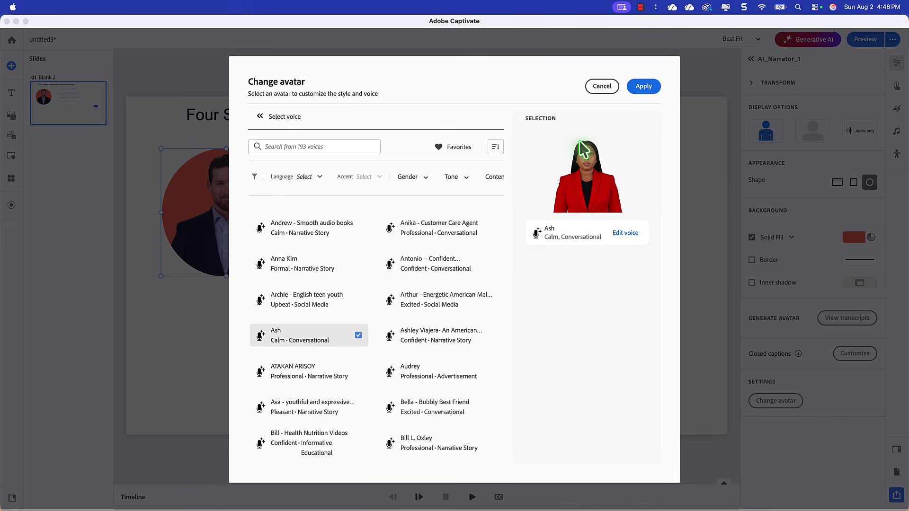
pyautogui.click(644, 87)
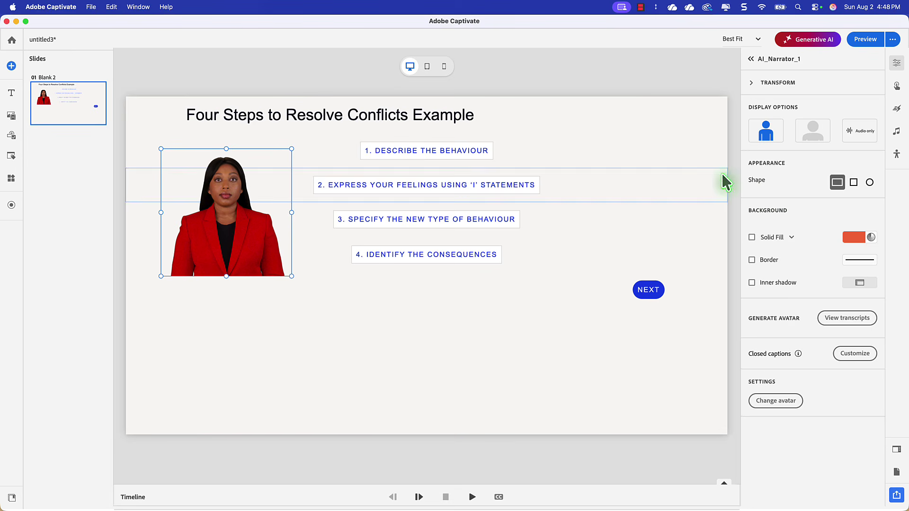
# - Give the new avatar a circular shape with an orange solid fill background
pyautogui.click(870, 181)
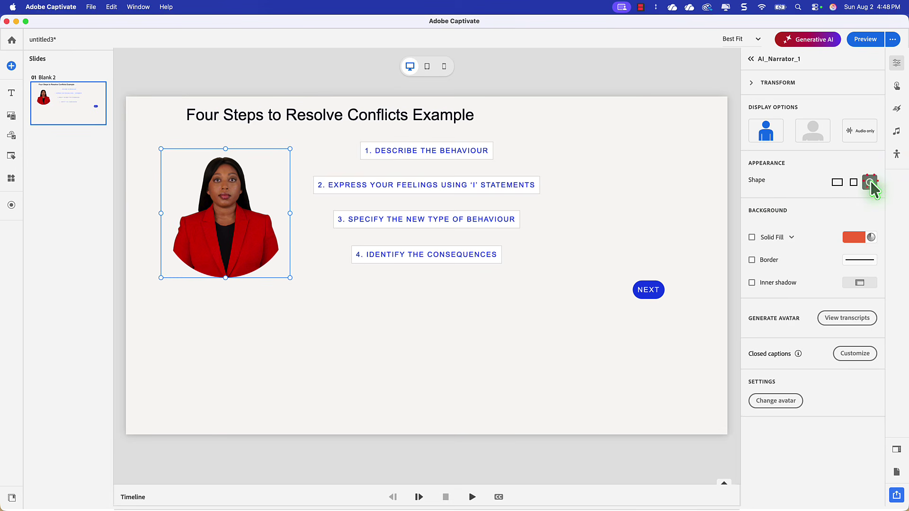
pyautogui.click(857, 237)
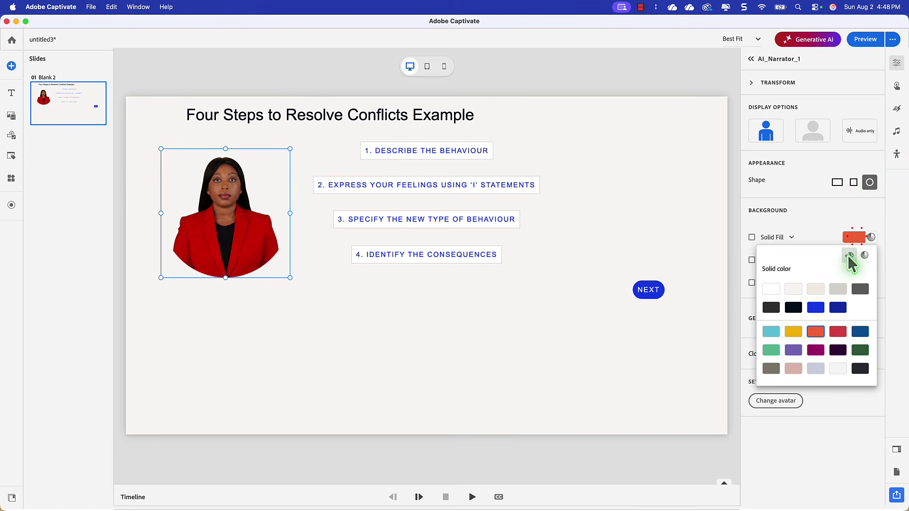
pyautogui.click(816, 331)
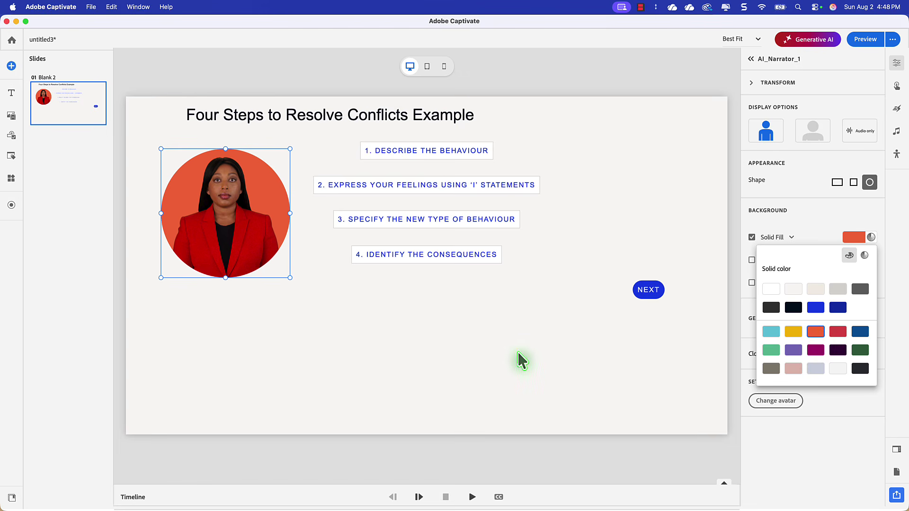
pyautogui.click(470, 355)
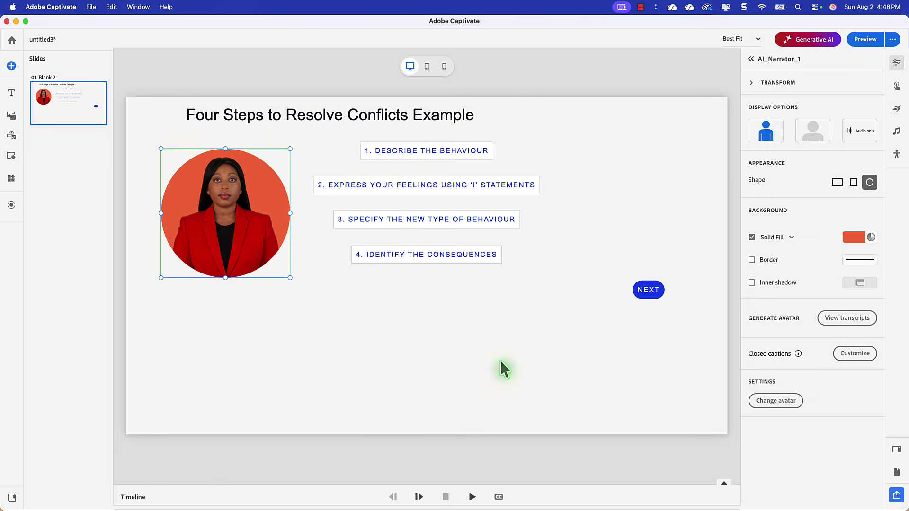
# - Generate the avatar narration for the four Click/Tap transcripts of the step buttons
pyautogui.click(837, 319)
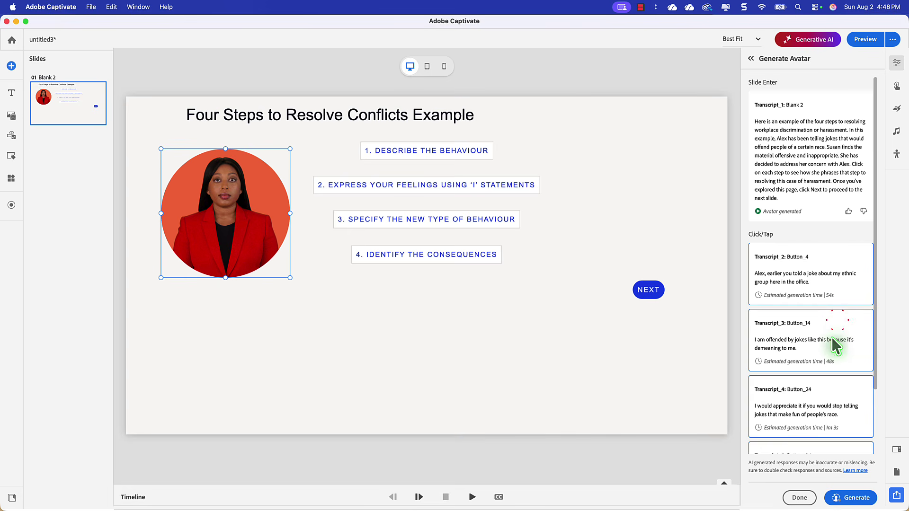
pyautogui.scroll(-3, 832, 349)
pyautogui.click(851, 502)
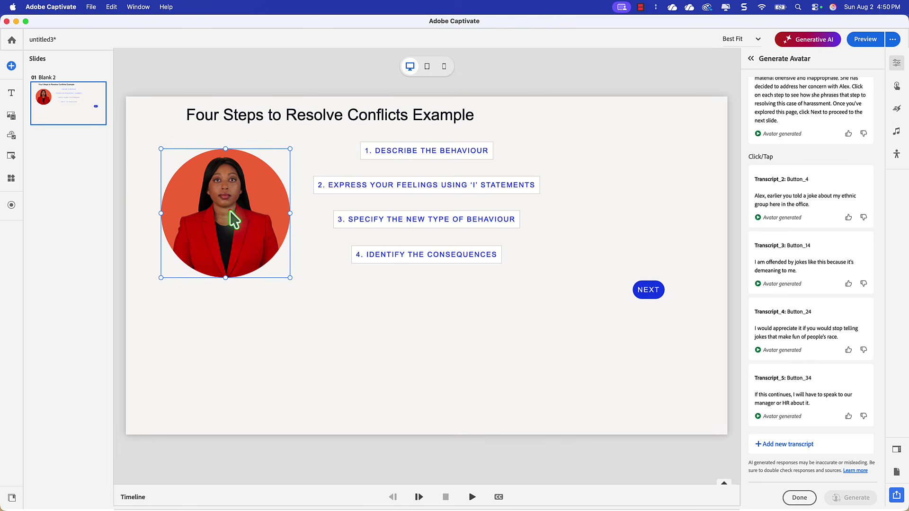
# - Enlarge the avatar in the desktop layout and position it centered beneath the fourth step button
pyautogui.moveTo(234, 218); pyautogui.dragTo(518, 372)
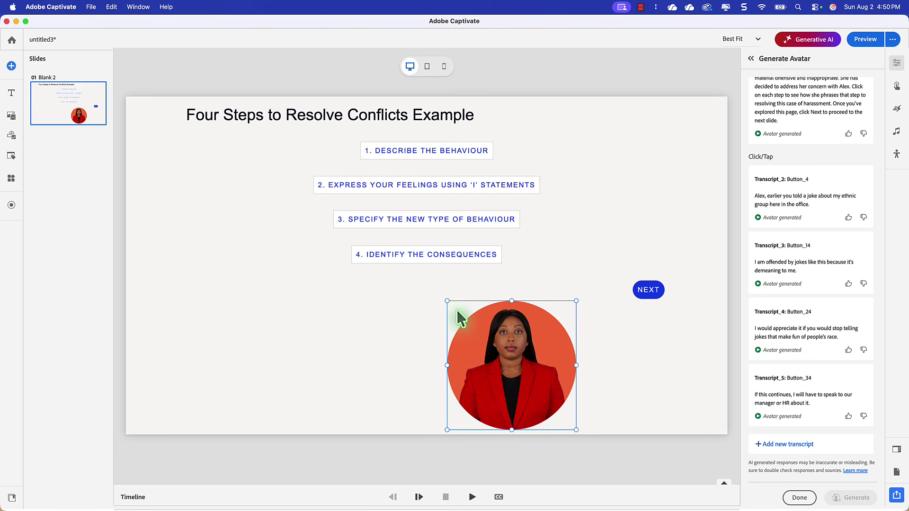
pyautogui.moveTo(448, 303); pyautogui.dragTo(416, 288)
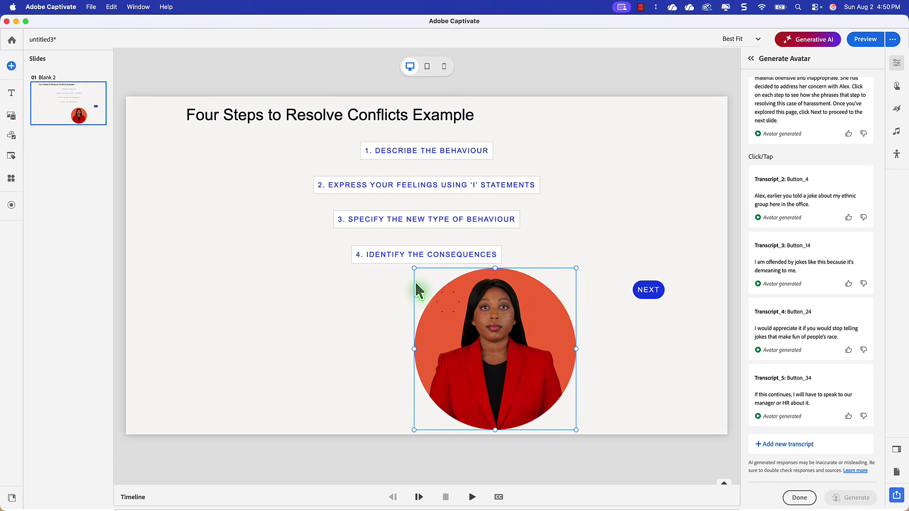
pyautogui.moveTo(499, 320); pyautogui.dragTo(438, 320)
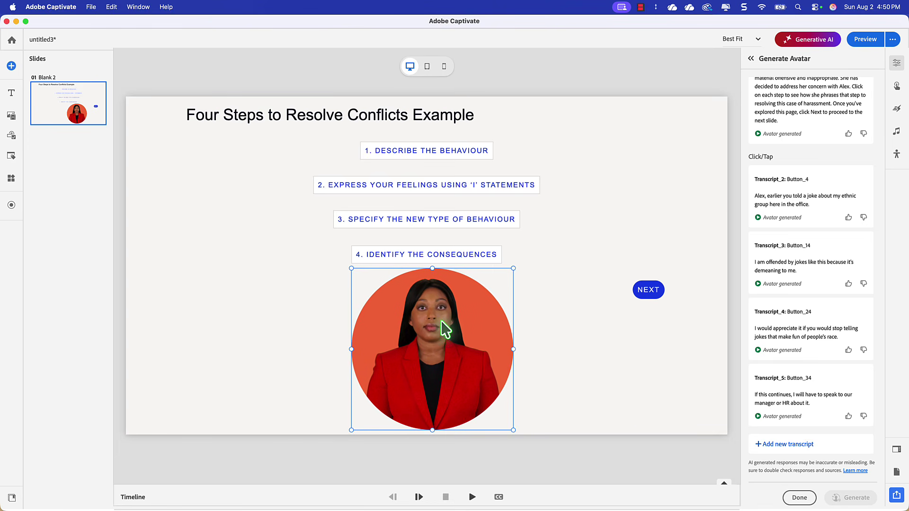
# - In the tablet layout, enlarge the avatar and place it beneath the fourth step button, beside NEXT
pyautogui.click(428, 76)
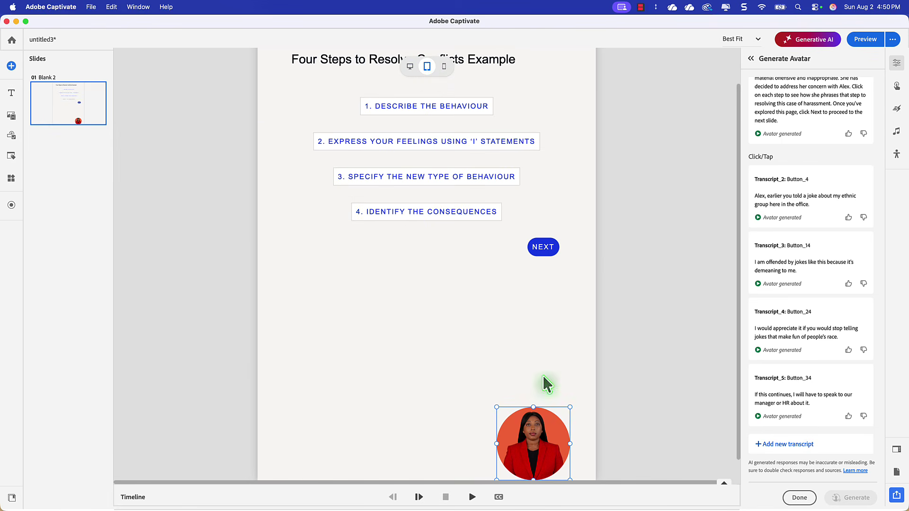
pyautogui.moveTo(497, 408); pyautogui.dragTo(382, 306)
pyautogui.moveTo(483, 359); pyautogui.dragTo(441, 292)
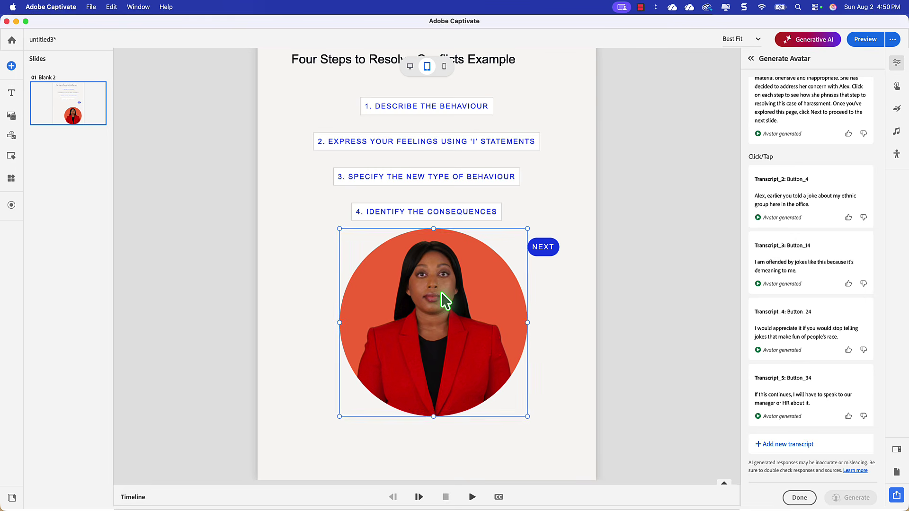
# - In the mobile portrait layout, move the avatar beneath the fourth step button beside NEXT and enlarge it
pyautogui.click(444, 67)
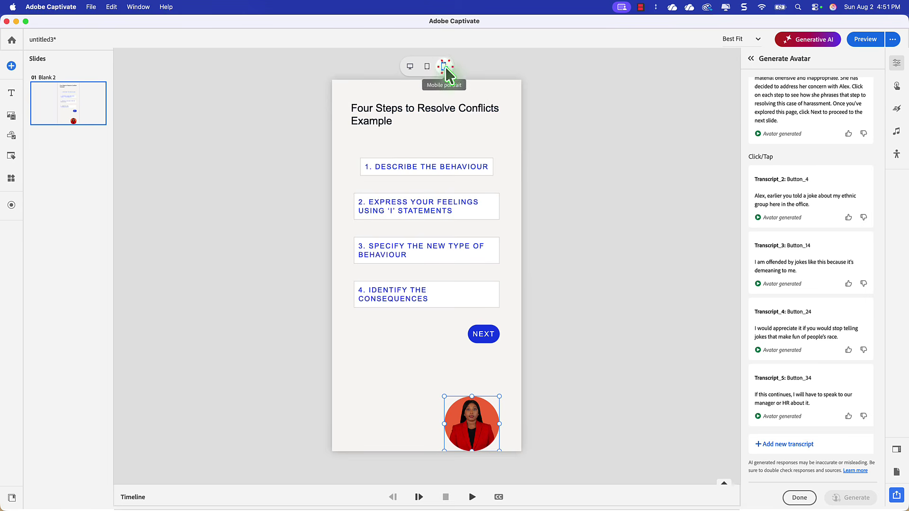
pyautogui.moveTo(483, 432); pyautogui.dragTo(446, 344)
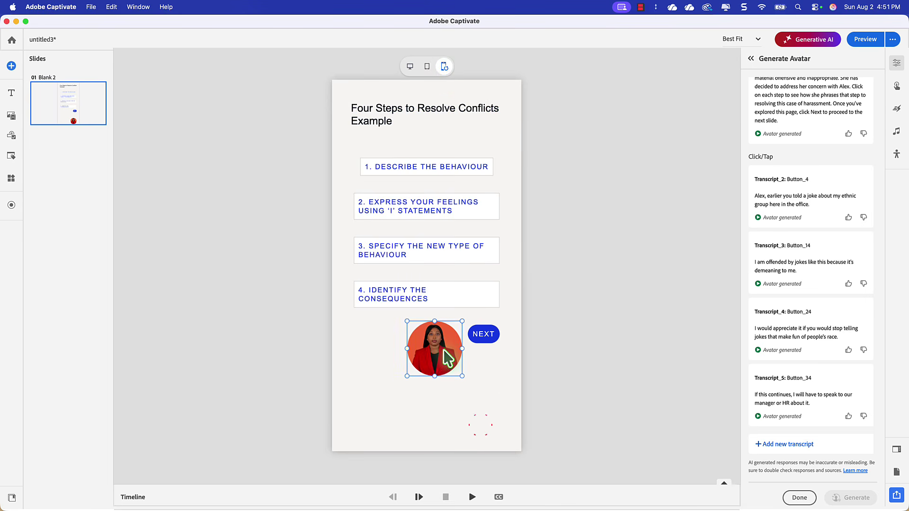
pyautogui.moveTo(407, 375); pyautogui.dragTo(362, 421)
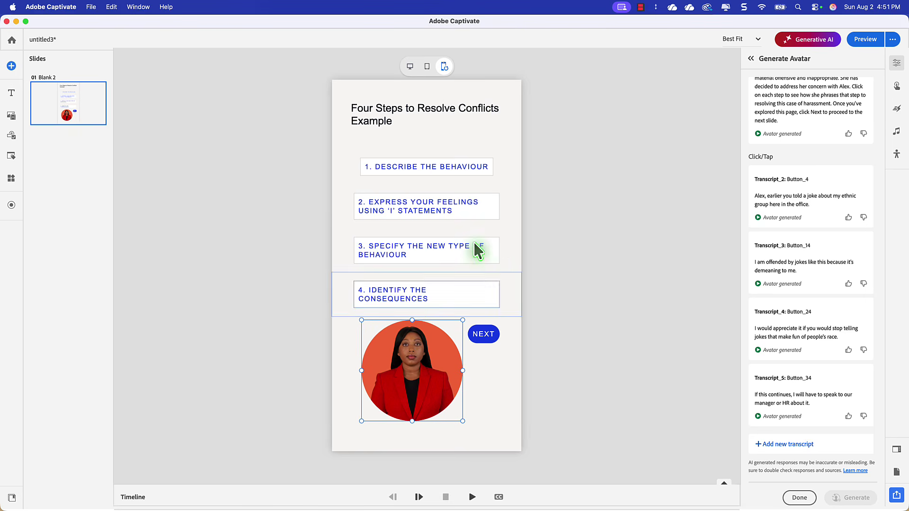
# - Preview the desktop slide in the browser and move the playing avatar to the left of the step buttons
pyautogui.click(410, 67)
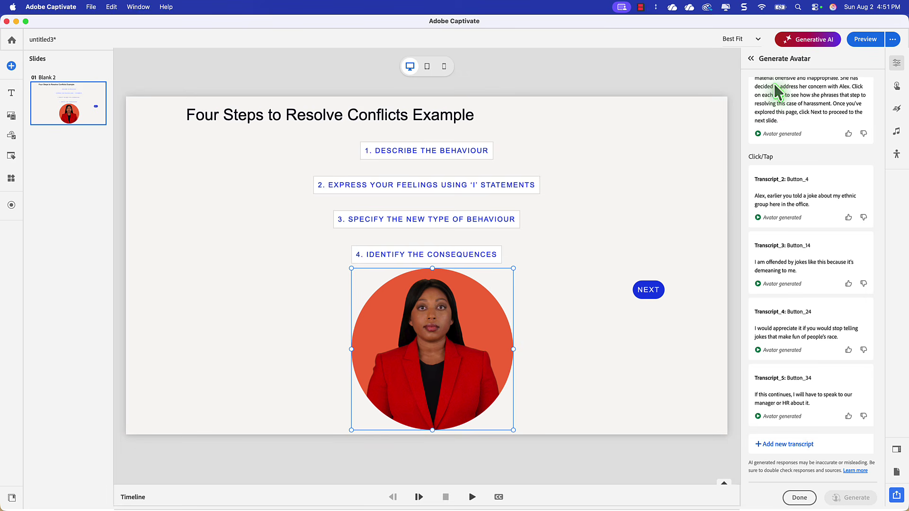
pyautogui.click(869, 41)
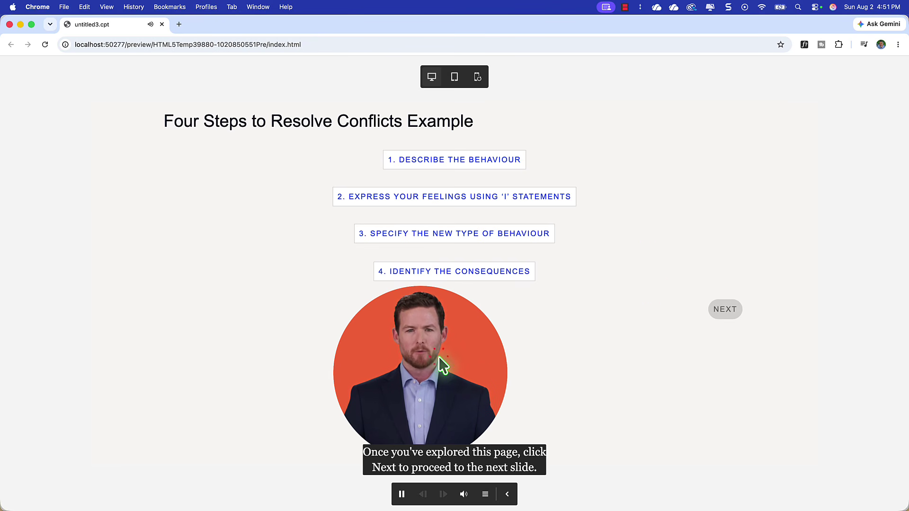
pyautogui.moveTo(440, 365); pyautogui.dragTo(251, 220)
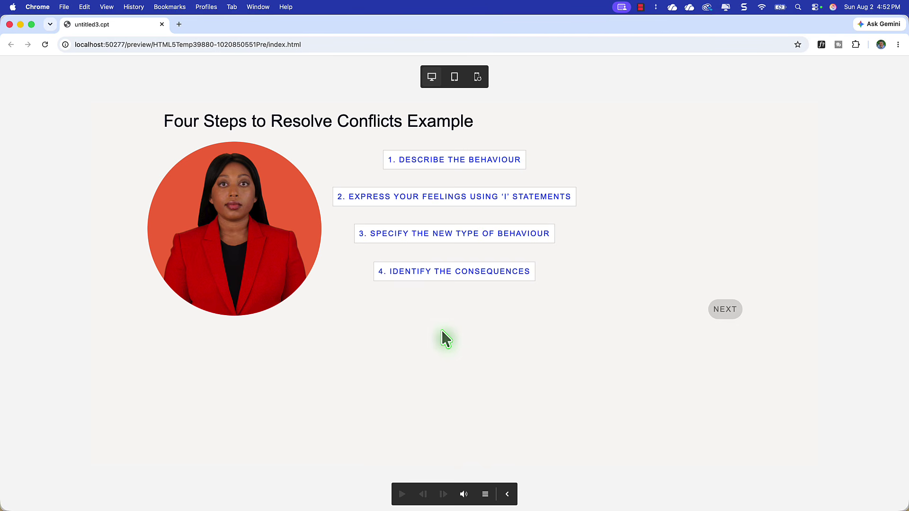
# - Test all four step buttons in order in the preview, checking each avatar narration and the NEXT button
pyautogui.click(458, 160)
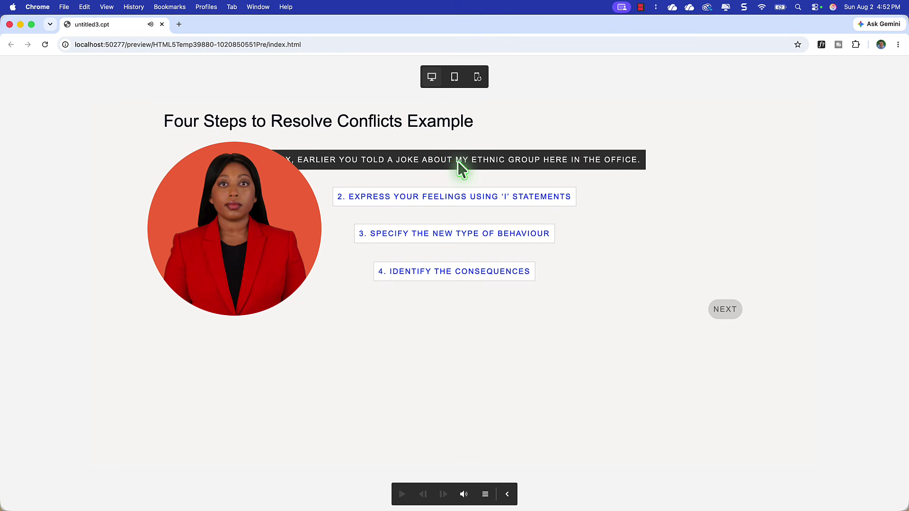
pyautogui.click(448, 201)
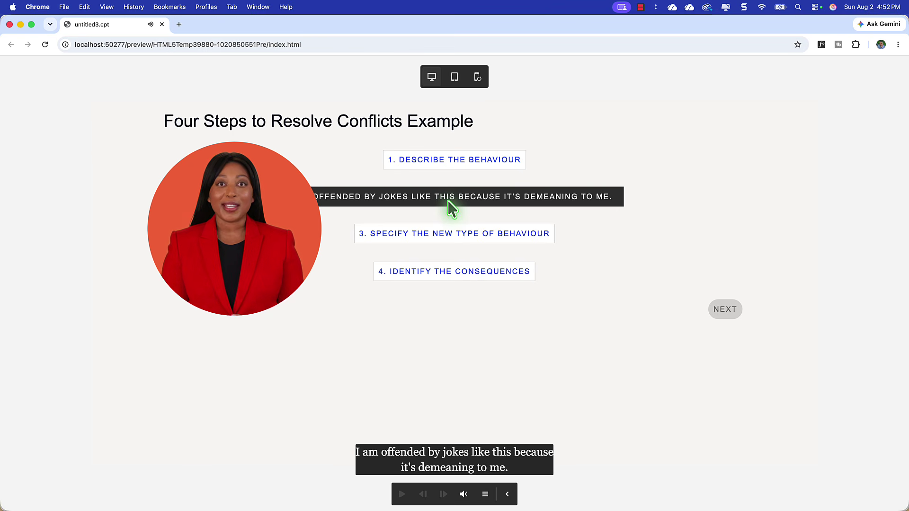
pyautogui.click(457, 234)
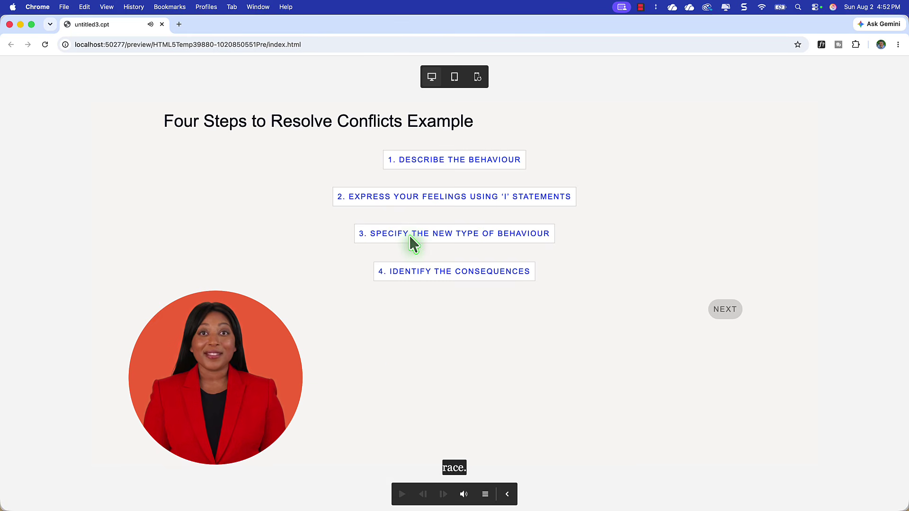
pyautogui.click(460, 275)
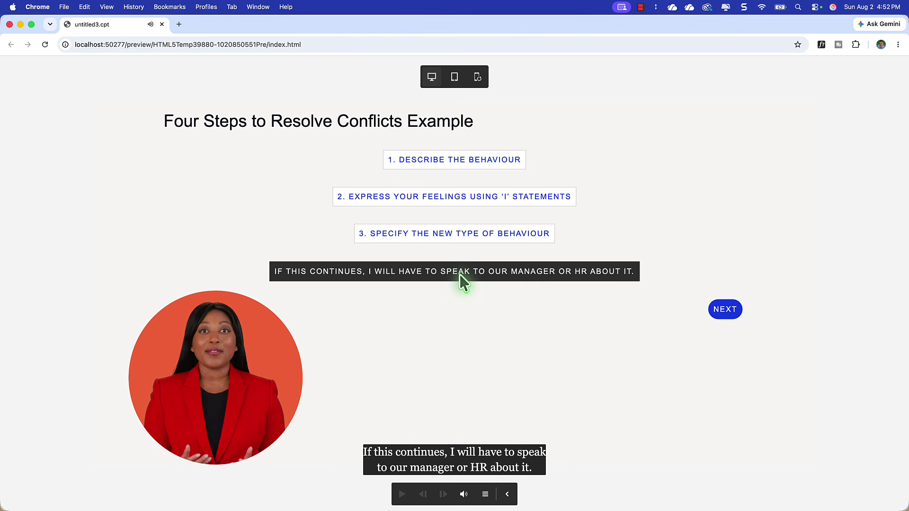